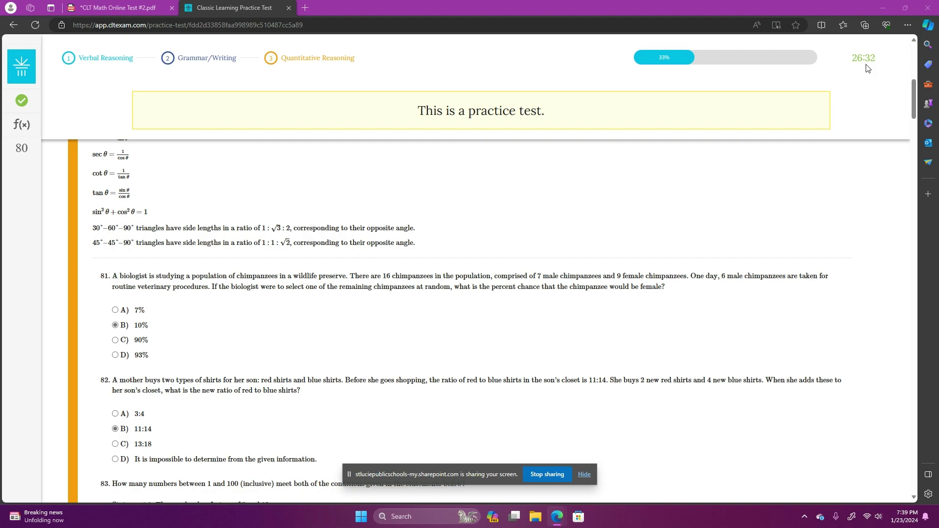
# Review the marked answers in CLT Exam, then switch to the CLT Math Online Test #2.pdf tab
pyautogui.scroll(-20, 485, 281)
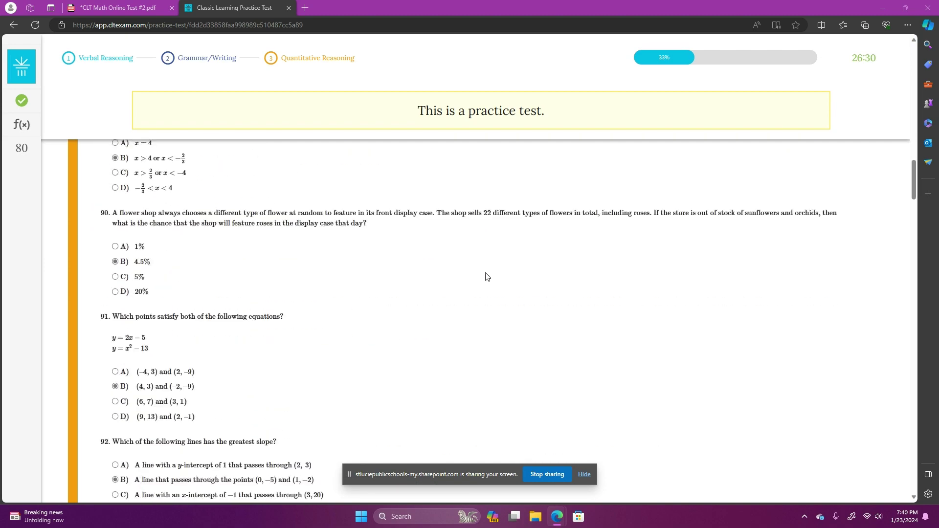
pyautogui.scroll(-20, 486, 277)
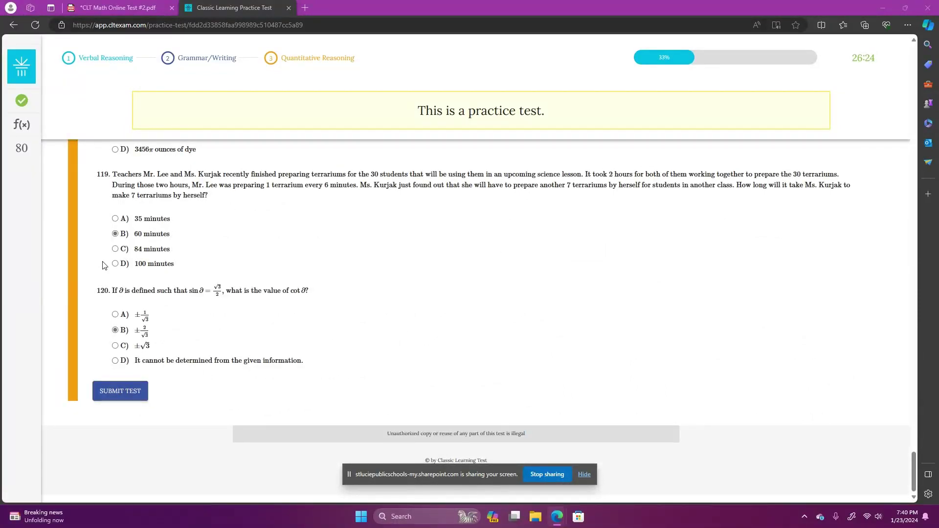
pyautogui.scroll(15, 464, 236)
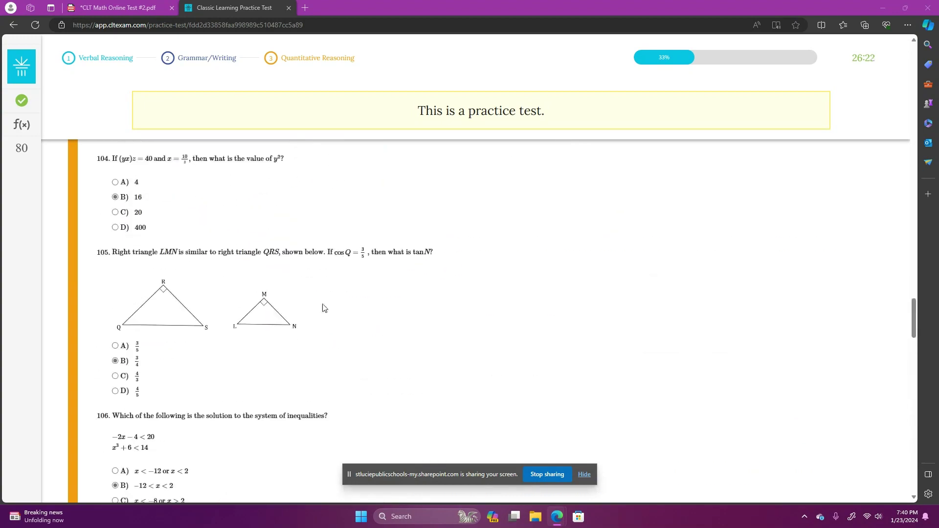
pyautogui.scroll(15, 151, 241)
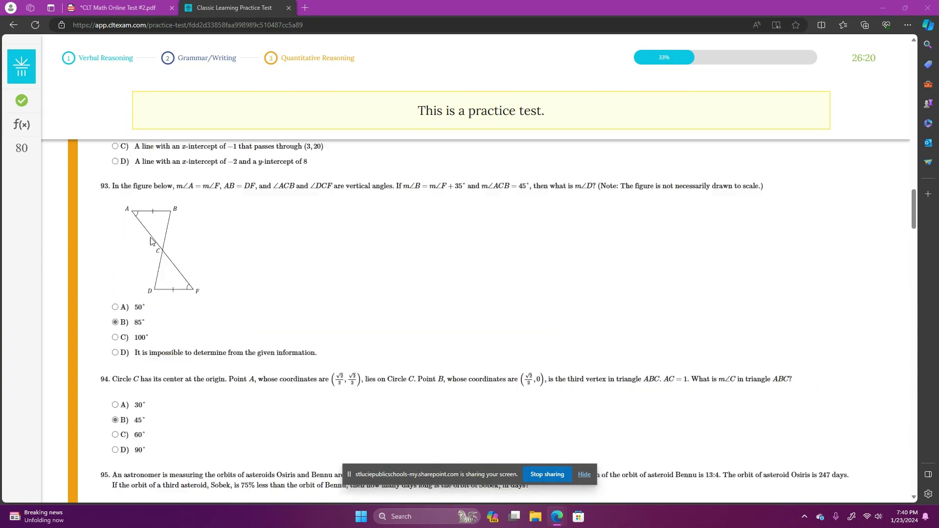
pyautogui.scroll(15, 152, 241)
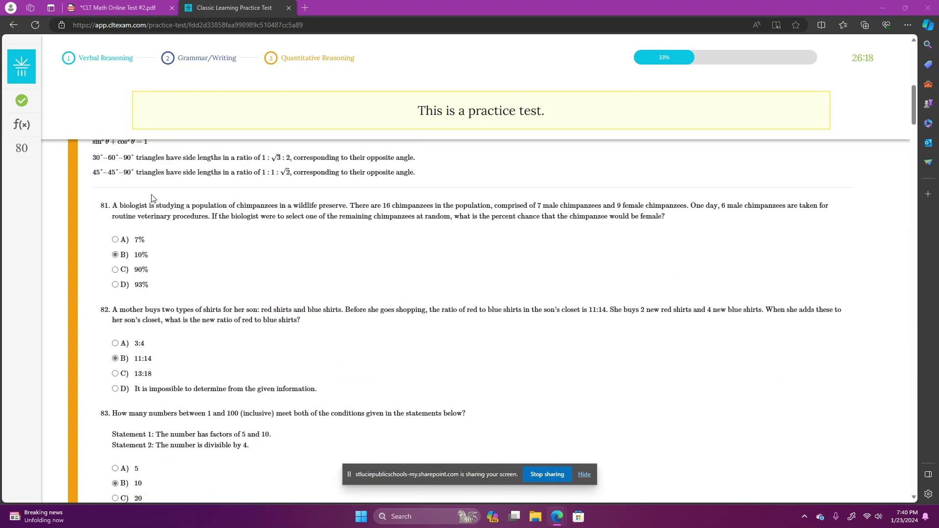
pyautogui.scroll(-3, 159, 250)
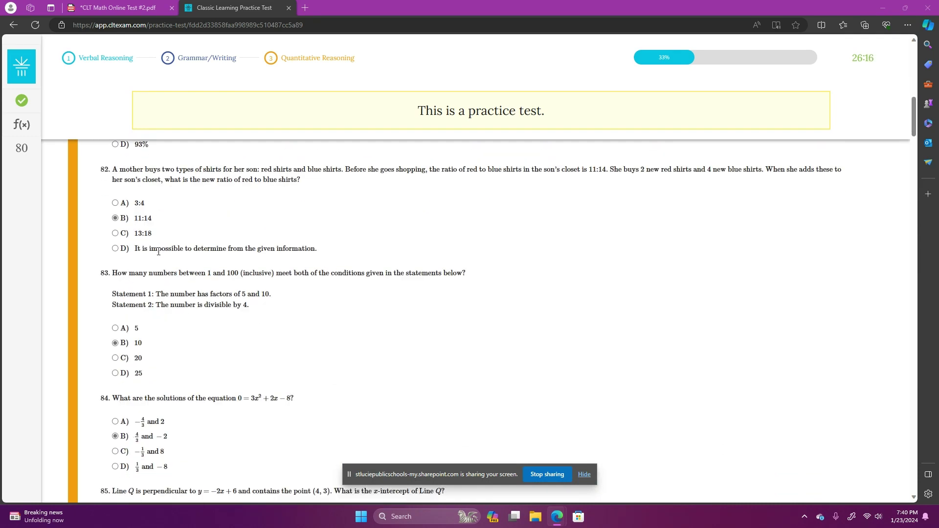
pyautogui.scroll(-3, 158, 251)
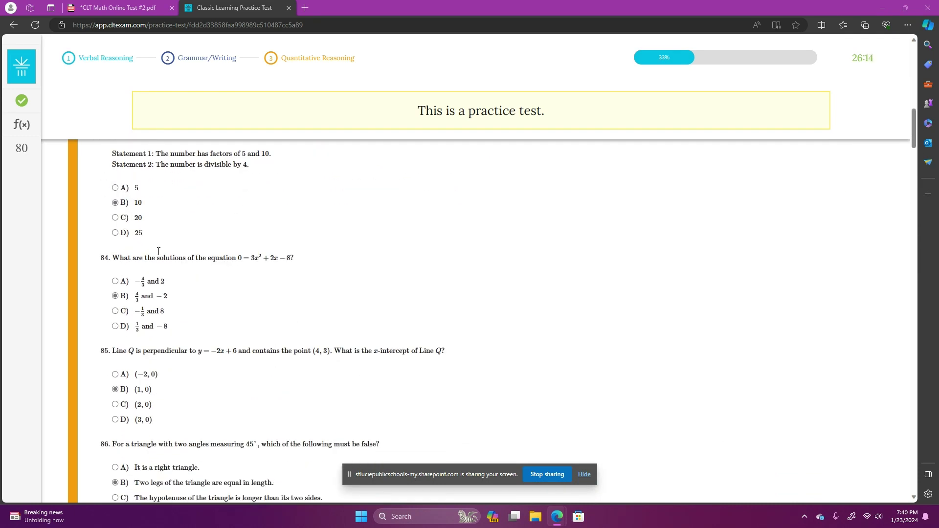
pyautogui.click(124, 8)
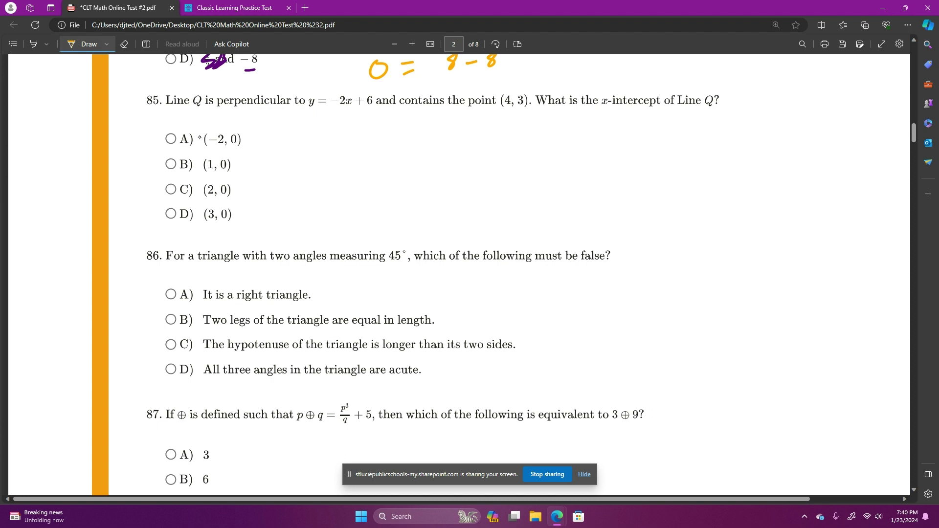
# Highlight 'perpendicular to y = −2x + 6' and the point (4, 3) in yellow
pyautogui.click(34, 44)
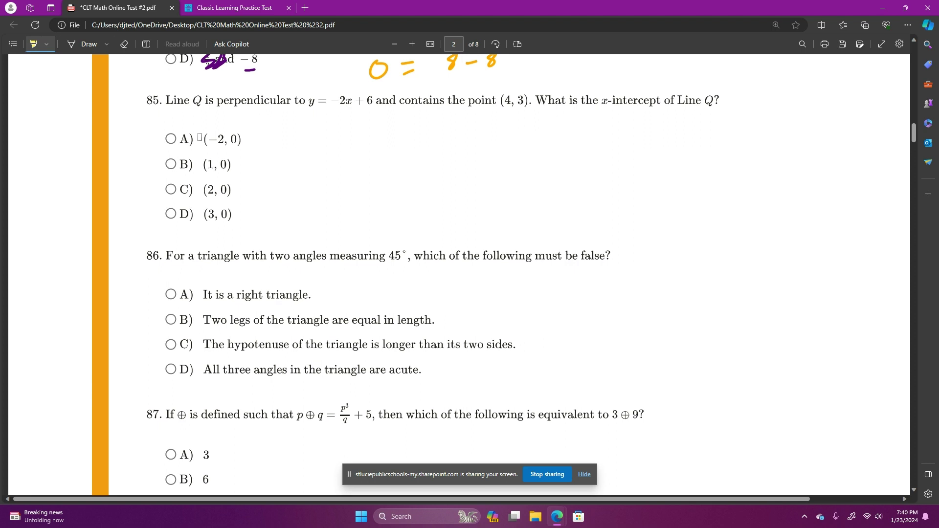
pyautogui.moveTo(218, 102); pyautogui.dragTo(377, 102)
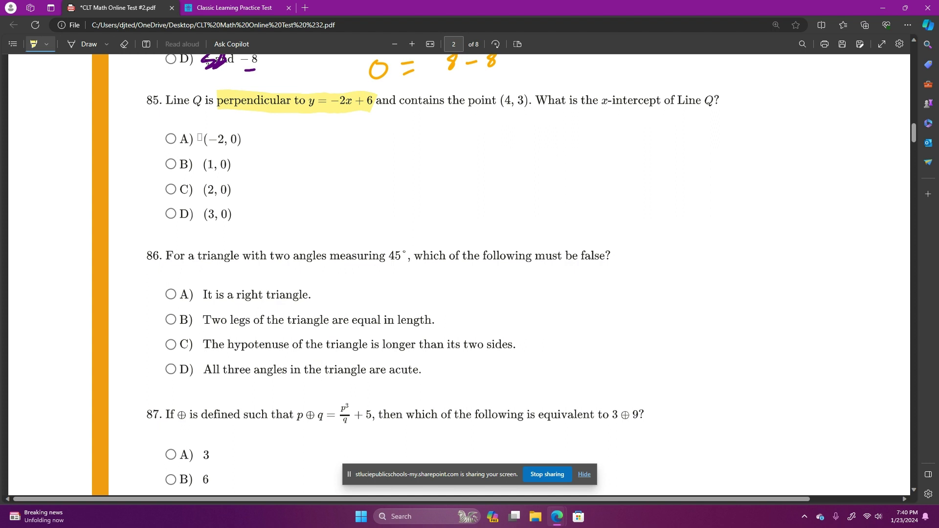
pyautogui.moveTo(446, 102); pyautogui.dragTo(538, 105)
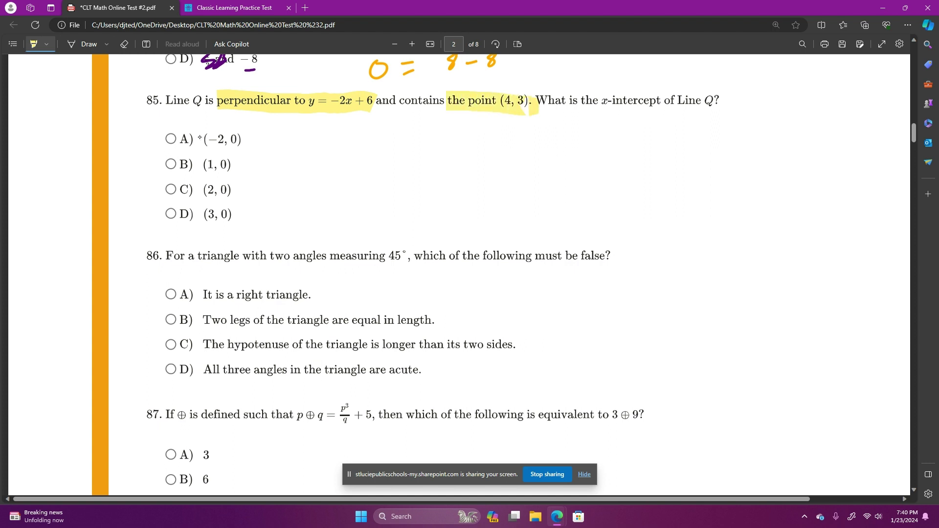
# Highlight 'x-intercept of Line Q' in green
pyautogui.click(46, 44)
pyautogui.click(76, 81)
pyautogui.click(200, 138)
pyautogui.moveTo(600, 102); pyautogui.dragTo(732, 102)
# Set the Draw pen to dark purple ink
pyautogui.click(106, 44)
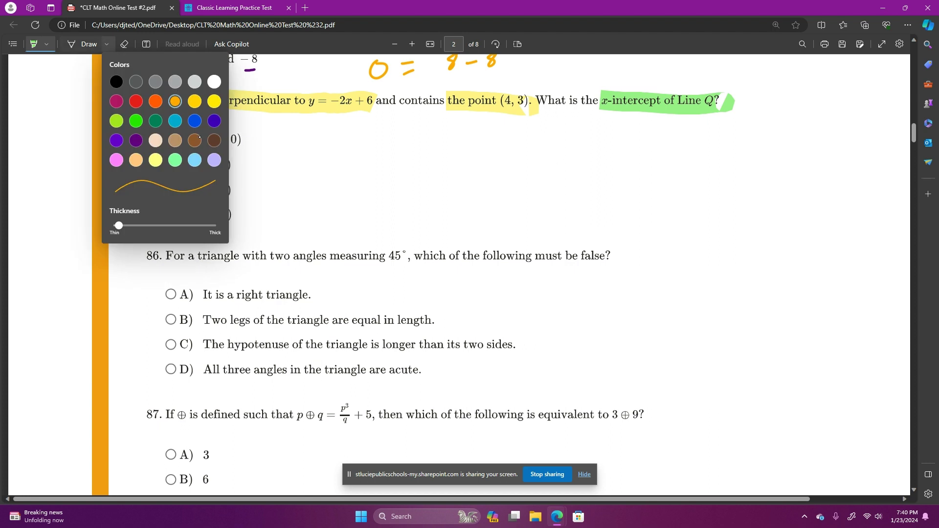
pyautogui.click(136, 141)
pyautogui.click(44, 108)
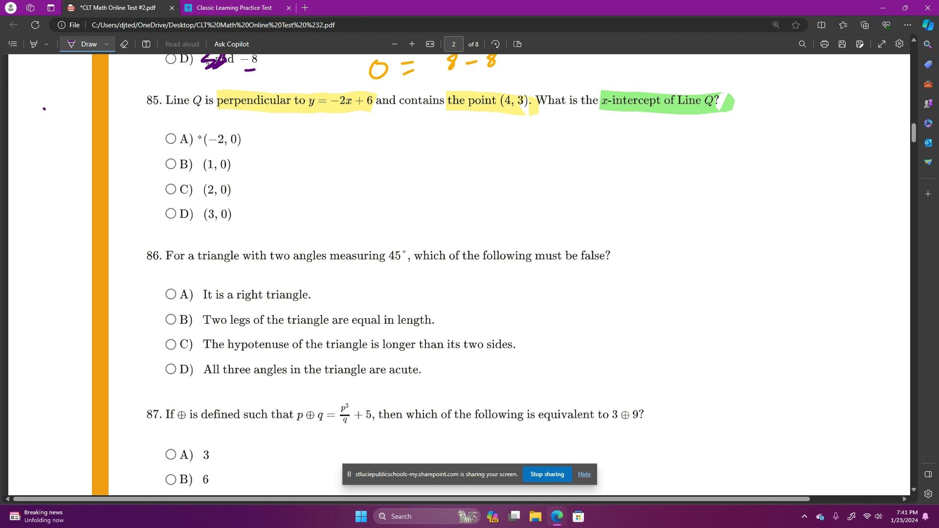
# Sketch purple x and y axes beside question 85, labelled x and y, with unit tick marks
pyautogui.moveTo(524, 121); pyautogui.dragTo(524, 253)
pyautogui.moveTo(465, 187)
pyautogui.mouseDown()
pyautogui.moveTo(593, 185)
pyautogui.moveTo(625, 194)
pyautogui.mouseUp()
pyautogui.moveTo(626, 177); pyautogui.dragTo(618, 192)
pyautogui.moveTo(518, 74)
pyautogui.mouseDown()
pyautogui.moveTo(530, 77)
pyautogui.moveTo(516, 95)
pyautogui.mouseUp()
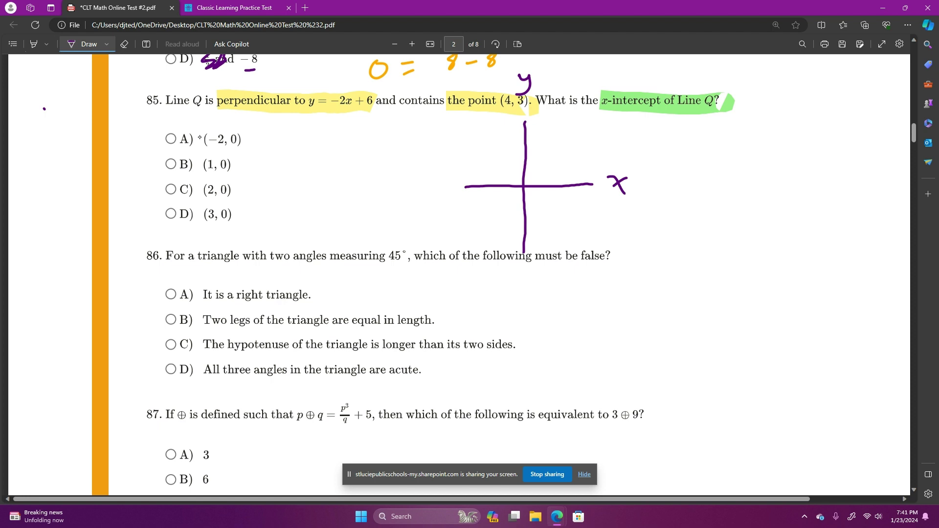
pyautogui.moveTo(537, 178); pyautogui.dragTo(537, 196)
pyautogui.moveTo(545, 179); pyautogui.dragTo(570, 195)
pyautogui.moveTo(521, 171)
pyautogui.mouseDown()
pyautogui.moveTo(533, 169)
pyautogui.moveTo(533, 158)
pyautogui.mouseUp()
# Label the plotted point (4,3) and underline 'Line Q' and 'perpendicular'
pyautogui.moveTo(590, 129)
pyautogui.mouseDown()
pyautogui.moveTo(587, 146)
pyautogui.moveTo(603, 140)
pyautogui.mouseUp()
pyautogui.moveTo(601, 130)
pyautogui.mouseDown()
pyautogui.moveTo(600, 146)
pyautogui.moveTo(626, 148)
pyautogui.mouseUp()
pyautogui.moveTo(674, 106); pyautogui.dragTo(724, 112)
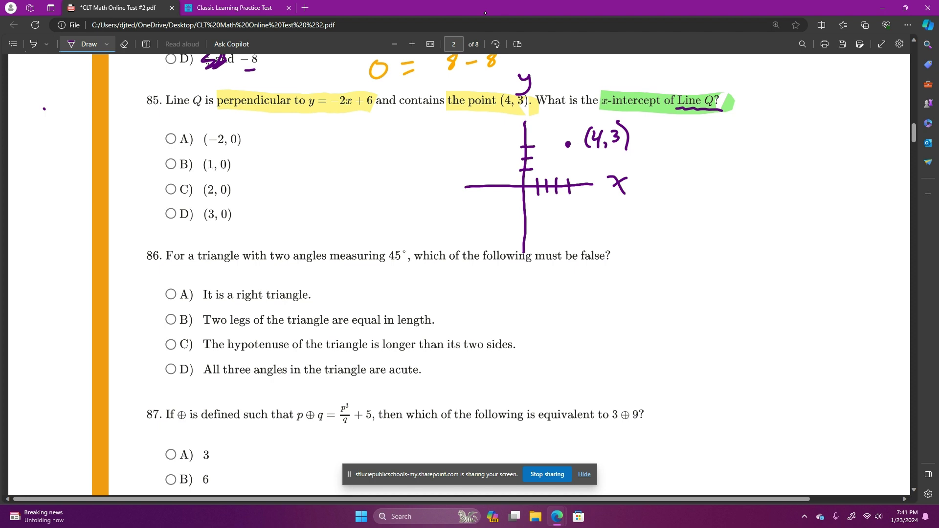
pyautogui.moveTo(218, 109); pyautogui.dragTo(285, 110)
# Write 'Slope: −2/1' under the given line
pyautogui.moveTo(302, 118)
pyautogui.mouseDown()
pyautogui.moveTo(294, 130)
pyautogui.moveTo(333, 128)
pyautogui.mouseUp()
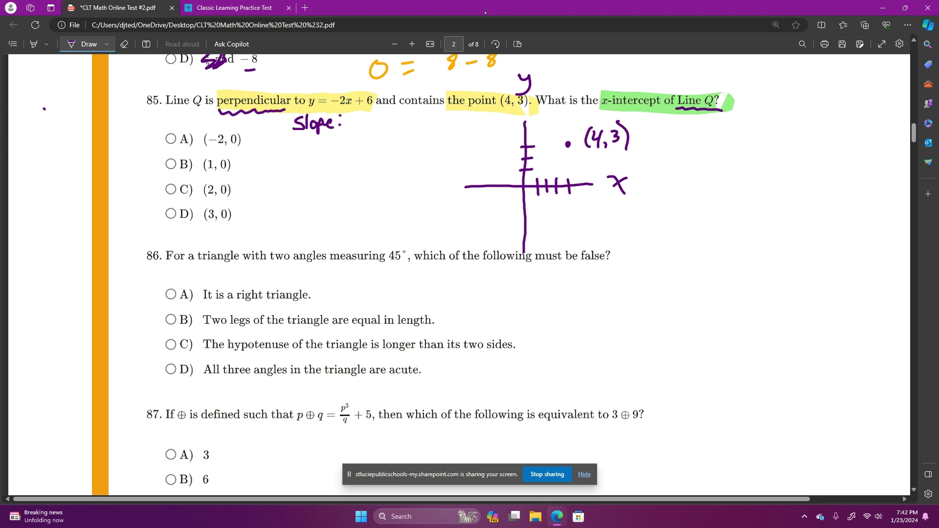
pyautogui.moveTo(347, 122); pyautogui.dragTo(376, 128)
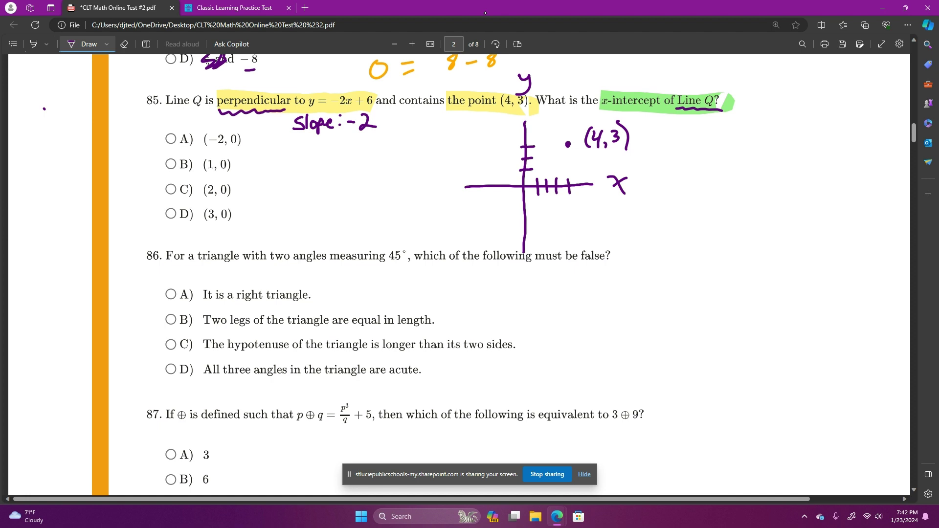
pyautogui.moveTo(347, 133)
pyautogui.mouseDown()
pyautogui.moveTo(376, 131)
pyautogui.moveTo(363, 145)
pyautogui.mouseUp()
# Write the perpendicular slope +1/2 in a box beside the answer choices
pyautogui.moveTo(269, 178)
pyautogui.mouseDown()
pyautogui.moveTo(268, 189)
pyautogui.moveTo(302, 188)
pyautogui.mouseUp()
pyautogui.moveTo(308, 178)
pyautogui.mouseDown()
pyautogui.moveTo(315, 195)
pyautogui.moveTo(331, 180)
pyautogui.mouseUp()
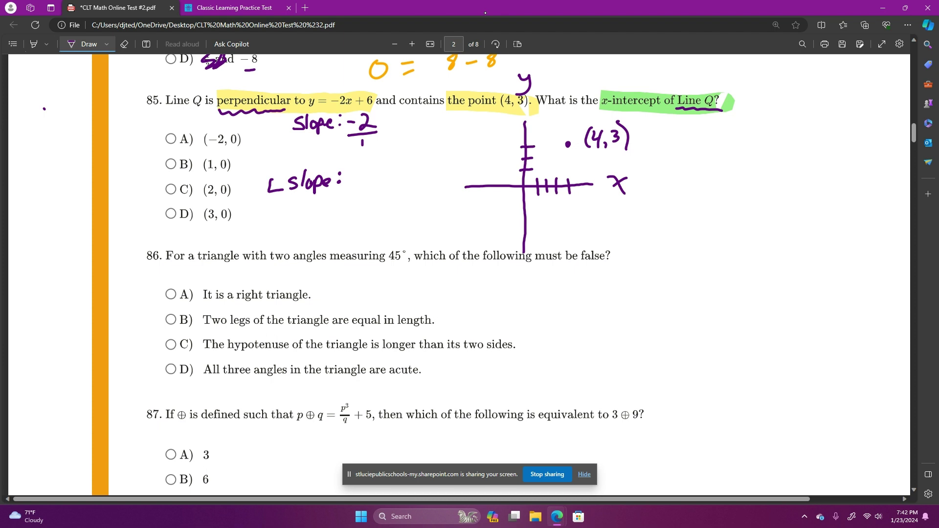
pyautogui.moveTo(264, 164)
pyautogui.mouseDown()
pyautogui.moveTo(384, 159)
pyautogui.moveTo(402, 195)
pyautogui.moveTo(331, 208)
pyautogui.moveTo(253, 197)
pyautogui.moveTo(268, 164)
pyautogui.mouseUp()
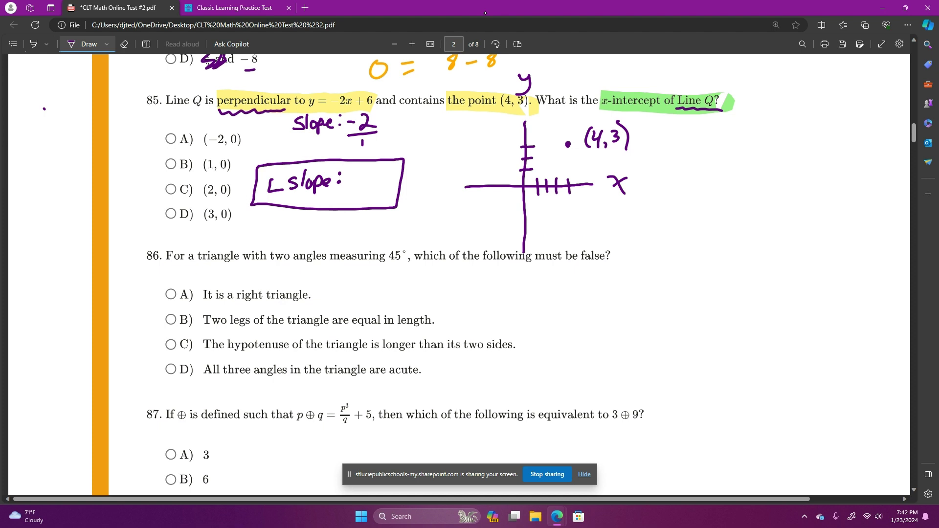
pyautogui.moveTo(369, 165); pyautogui.dragTo(377, 182)
pyautogui.moveTo(364, 188); pyautogui.dragTo(372, 200)
pyautogui.moveTo(351, 169); pyautogui.dragTo(355, 174)
# Switch the Draw pen to orange ink
pyautogui.click(107, 44)
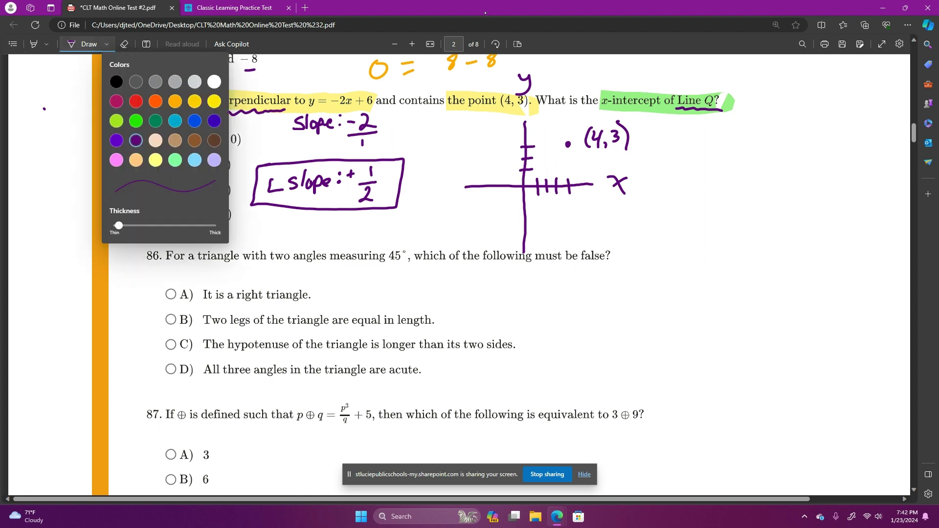
pyautogui.click(175, 101)
pyautogui.click(55, 124)
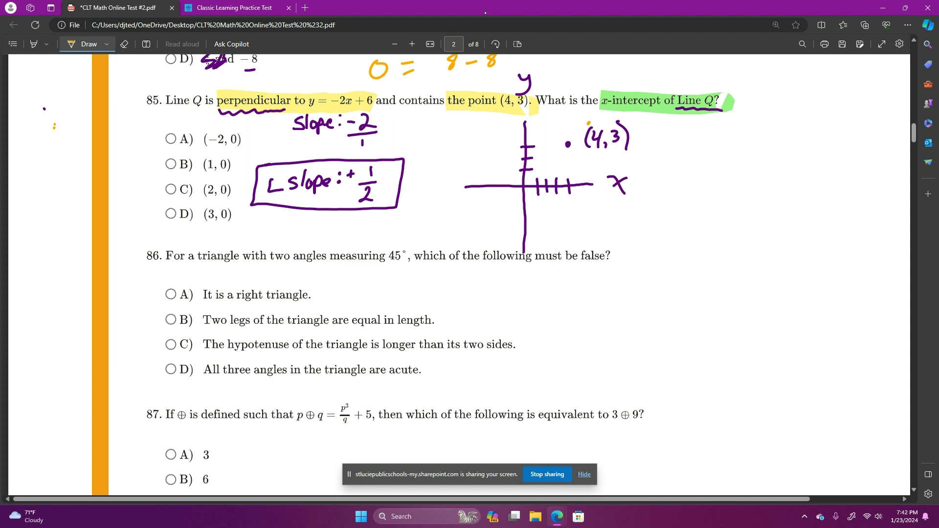
# Draw an arrow to (4,3), mark choice A, and mark where Line Q crosses the x-axis
pyautogui.moveTo(568, 143)
pyautogui.mouseDown()
pyautogui.moveTo(594, 116)
pyautogui.moveTo(599, 122)
pyautogui.mouseUp()
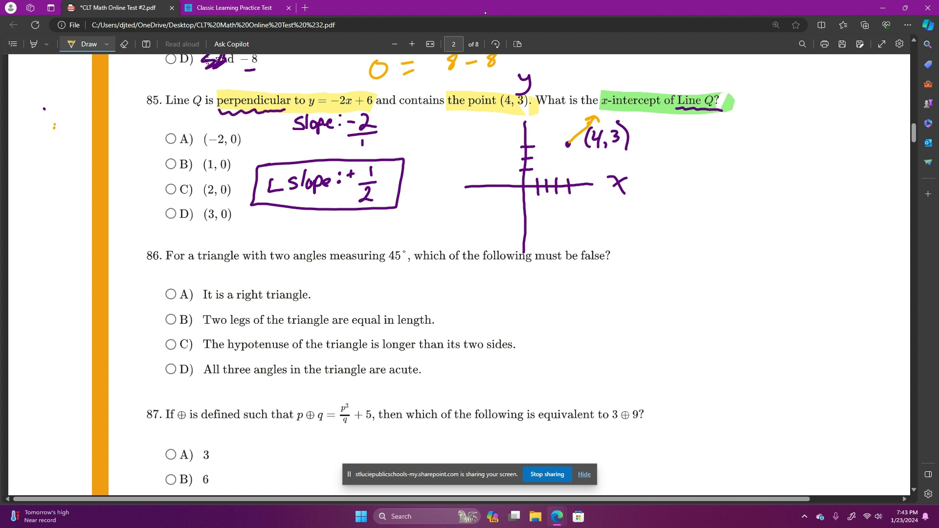
pyautogui.moveTo(206, 148); pyautogui.dragTo(225, 146)
pyautogui.moveTo(168, 142); pyautogui.dragTo(168, 135)
pyautogui.moveTo(516, 182); pyautogui.dragTo(498, 195)
# Cross out choices B, C and D and draw Line Q from (4,3) through the x-axis
pyautogui.moveTo(197, 159); pyautogui.dragTo(218, 171)
pyautogui.moveTo(201, 190); pyautogui.dragTo(218, 198)
pyautogui.moveTo(206, 213); pyautogui.dragTo(216, 220)
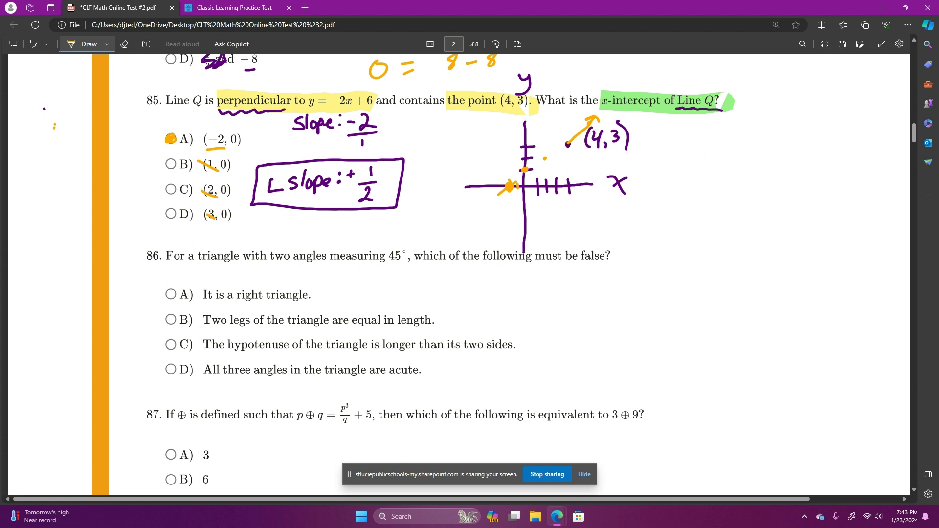
pyautogui.moveTo(567, 144)
pyautogui.mouseDown()
pyautogui.moveTo(466, 215)
pyautogui.moveTo(485, 213)
pyautogui.mouseUp()
pyautogui.scroll(-3, 113, 201)
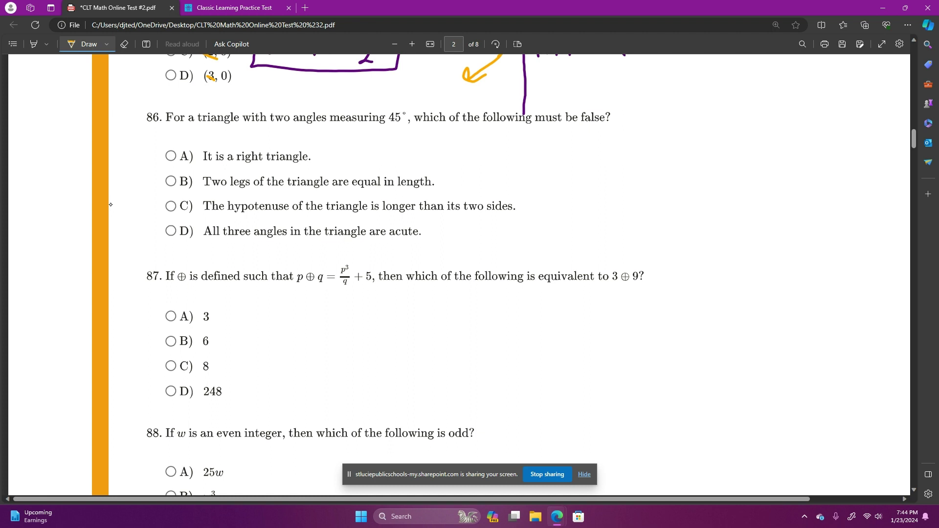
# Highlight 'must be false?' in question 86 in green, then return to the Draw pen
pyautogui.hotkey('alt', 'h')
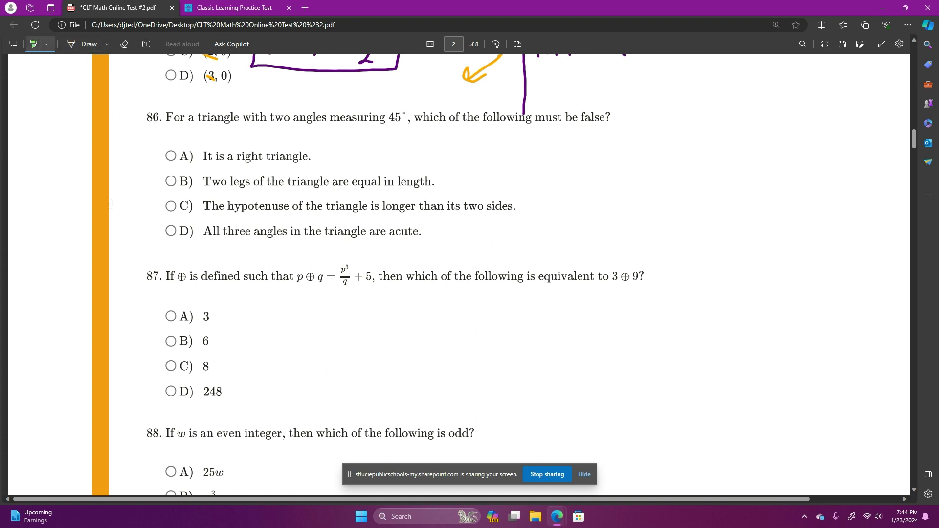
pyautogui.moveTo(533, 120); pyautogui.dragTo(625, 131)
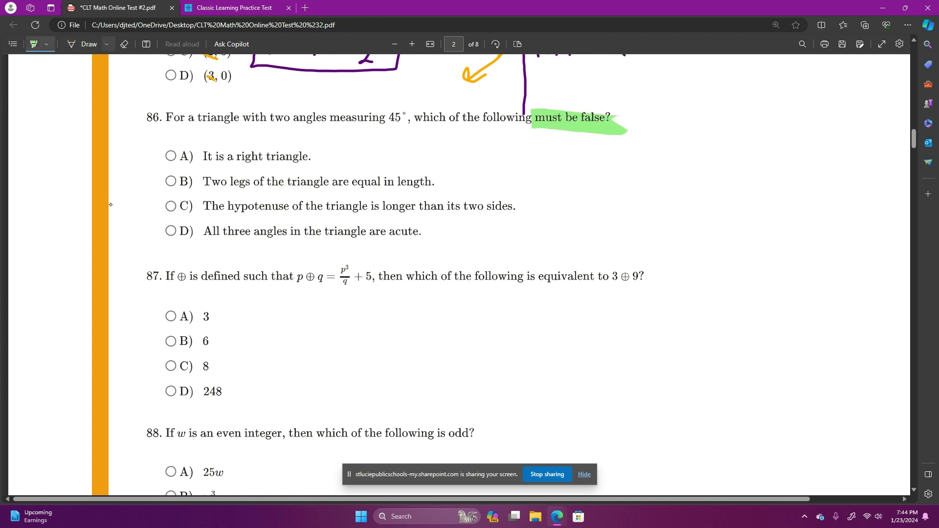
pyautogui.click(106, 44)
pyautogui.hotkey('alt', 'd')
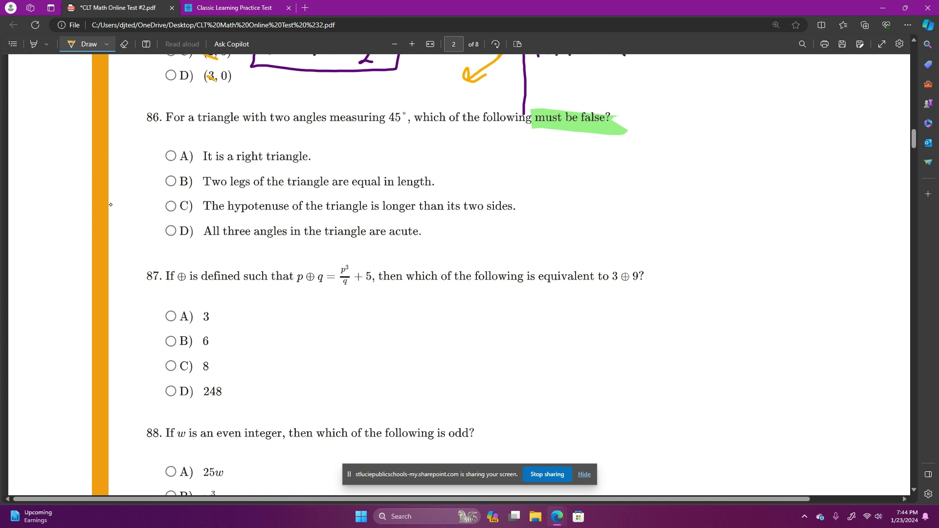
# Draw an orange triangle beside question 86 and label both base angles 45°
pyautogui.moveTo(599, 140); pyautogui.dragTo(554, 186)
pyautogui.moveTo(603, 149)
pyautogui.mouseDown()
pyautogui.moveTo(627, 191)
pyautogui.moveTo(556, 188)
pyautogui.moveTo(613, 192)
pyautogui.moveTo(557, 207)
pyautogui.moveTo(540, 236)
pyautogui.mouseUp()
pyautogui.moveTo(560, 218); pyautogui.dragTo(551, 237)
pyautogui.moveTo(564, 220); pyautogui.dragTo(566, 219)
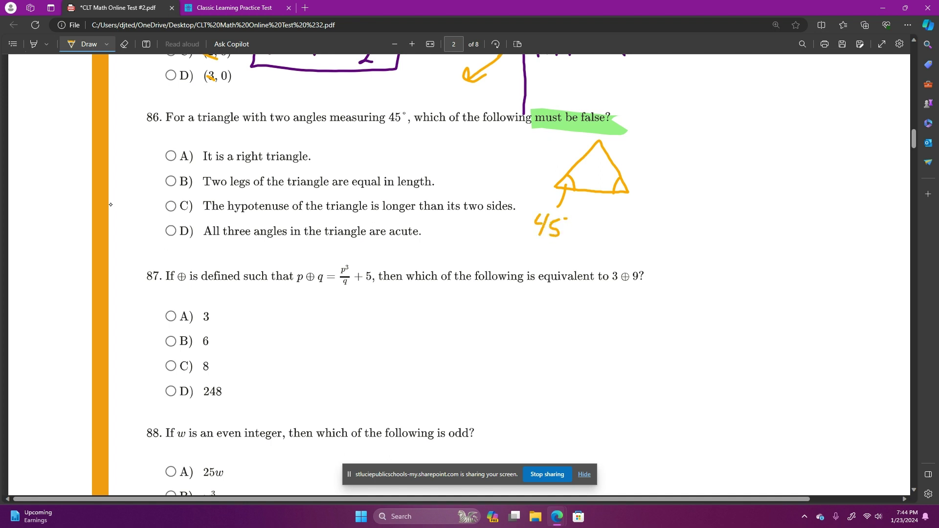
pyautogui.moveTo(620, 192); pyautogui.dragTo(623, 240)
pyautogui.moveTo(643, 218); pyautogui.dragTo(635, 241)
# Write a blank angle-sum equation _ + _ + _ = next to the triangle
pyautogui.moveTo(677, 160)
pyautogui.mouseDown()
pyautogui.moveTo(704, 160)
pyautogui.moveTo(723, 145)
pyautogui.mouseUp()
pyautogui.moveTo(722, 140)
pyautogui.mouseDown()
pyautogui.moveTo(722, 152)
pyautogui.moveTo(754, 159)
pyautogui.moveTo(774, 144)
pyautogui.mouseUp()
pyautogui.moveTo(771, 138)
pyautogui.mouseDown()
pyautogui.moveTo(770, 150)
pyautogui.moveTo(812, 156)
pyautogui.moveTo(830, 134)
pyautogui.mouseUp()
pyautogui.moveTo(820, 142); pyautogui.dragTo(827, 142)
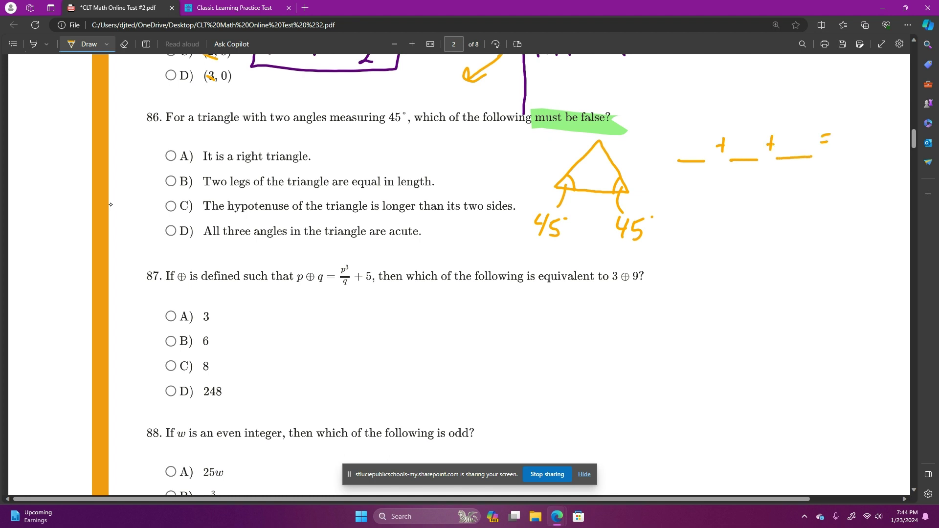
# In purple ink, write 180 as the total and 45 in the first two blanks
pyautogui.click(107, 44)
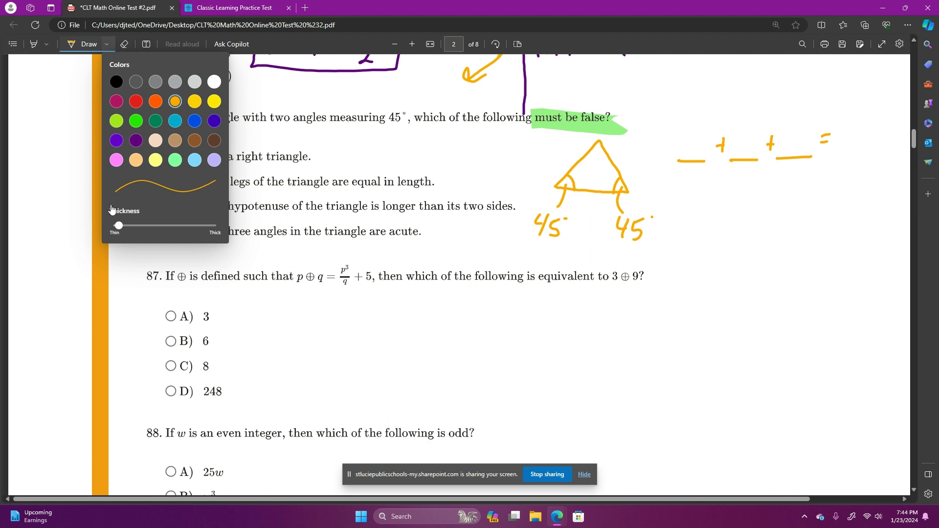
pyautogui.click(135, 141)
pyautogui.click(60, 134)
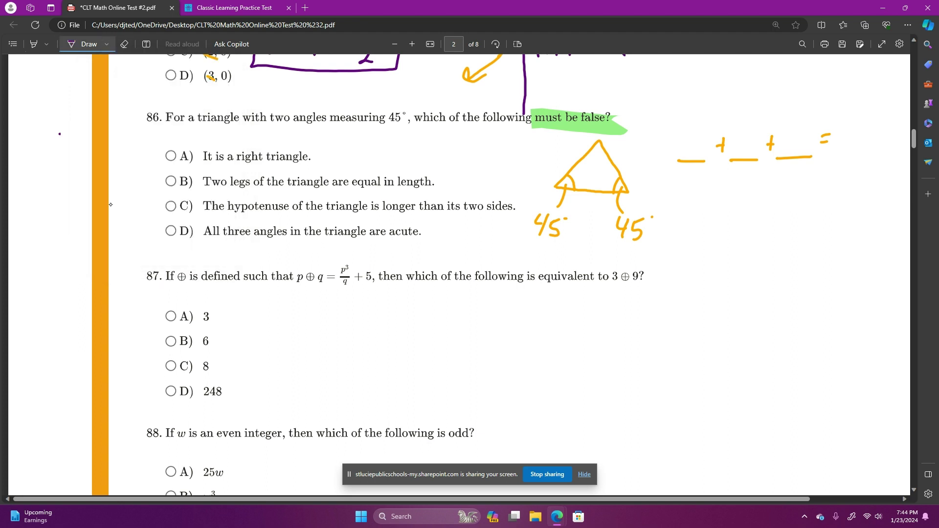
pyautogui.moveTo(846, 125)
pyautogui.mouseDown()
pyautogui.moveTo(842, 145)
pyautogui.moveTo(873, 128)
pyautogui.mouseUp()
pyautogui.moveTo(681, 127); pyautogui.dragTo(693, 139)
pyautogui.moveTo(689, 128)
pyautogui.mouseDown()
pyautogui.moveTo(688, 150)
pyautogui.moveTo(700, 141)
pyautogui.moveTo(691, 152)
pyautogui.mouseUp()
pyautogui.moveTo(734, 127); pyautogui.dragTo(746, 139)
pyautogui.moveTo(742, 131)
pyautogui.mouseDown()
pyautogui.moveTo(740, 149)
pyautogui.moveTo(752, 139)
pyautogui.moveTo(749, 148)
pyautogui.mouseUp()
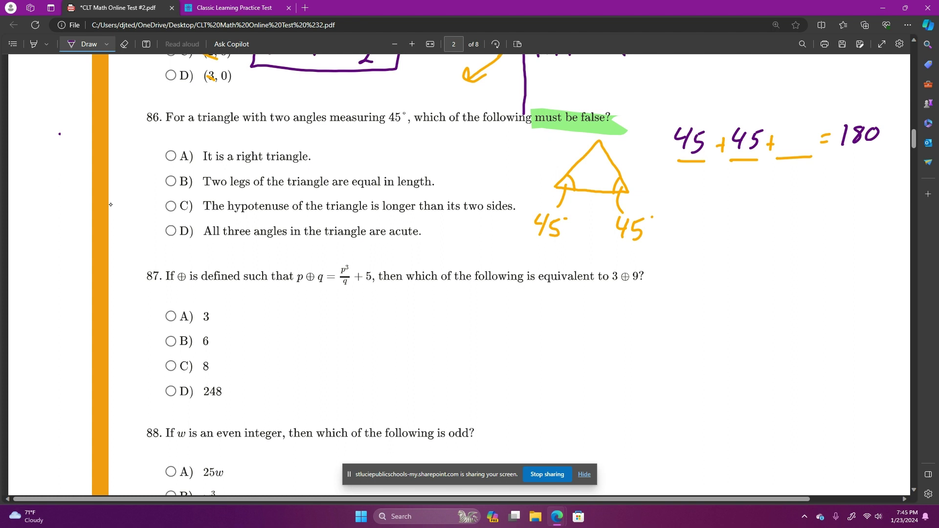
# Fill the third blank with 90° and mark the right angle at the triangle's top
pyautogui.moveTo(717, 181)
pyautogui.mouseDown()
pyautogui.moveTo(710, 198)
pyautogui.moveTo(726, 181)
pyautogui.mouseUp()
pyautogui.moveTo(793, 126); pyautogui.dragTo(788, 146)
pyautogui.moveTo(805, 125)
pyautogui.mouseDown()
pyautogui.moveTo(798, 135)
pyautogui.moveTo(805, 125)
pyautogui.mouseUp()
pyautogui.click(817, 120)
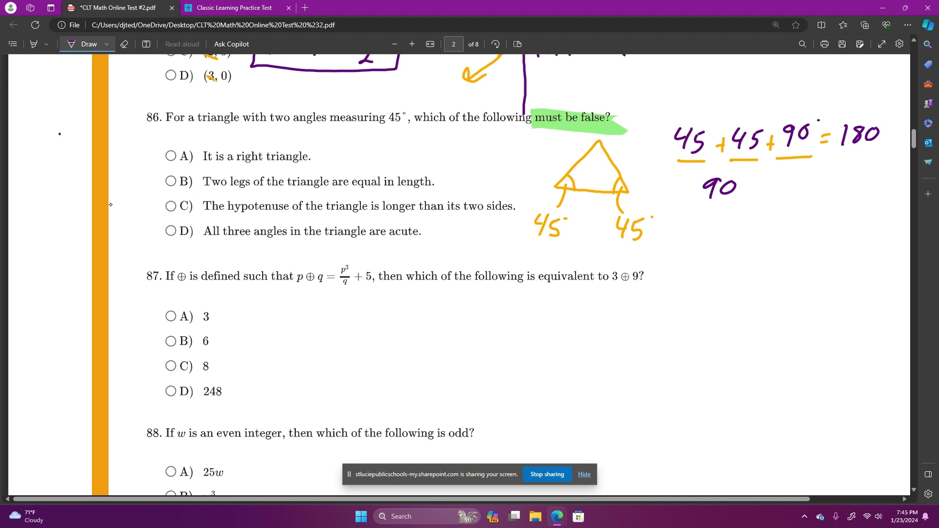
pyautogui.moveTo(591, 149)
pyautogui.mouseDown()
pyautogui.moveTo(593, 157)
pyautogui.moveTo(605, 149)
pyautogui.mouseUp()
# Check choices A, B and C as true, underlining key words and tick-marking the triangle's sides
pyautogui.moveTo(314, 155); pyautogui.dragTo(333, 132)
pyautogui.moveTo(575, 166); pyautogui.dragTo(579, 162)
pyautogui.moveTo(609, 167); pyautogui.dragTo(617, 163)
pyautogui.moveTo(208, 191); pyautogui.dragTo(244, 189)
pyautogui.moveTo(343, 194); pyautogui.dragTo(369, 191)
pyautogui.moveTo(439, 178); pyautogui.dragTo(461, 173)
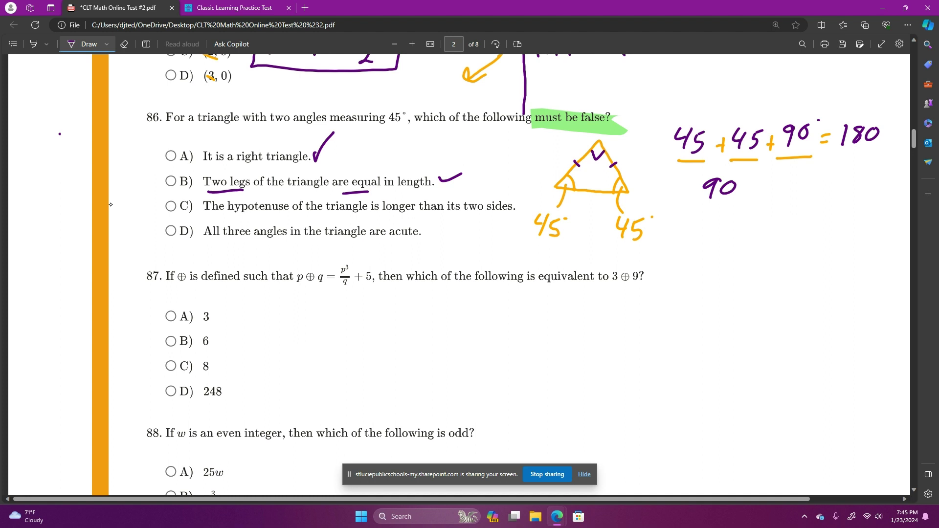
pyautogui.moveTo(237, 215); pyautogui.dragTo(307, 220)
pyautogui.moveTo(514, 199); pyautogui.dragTo(527, 196)
pyautogui.moveTo(587, 187); pyautogui.dragTo(594, 196)
# Cross out 'acute' and 'three' in choice D and fill in D as the answer
pyautogui.moveTo(391, 226); pyautogui.dragTo(414, 244)
pyautogui.moveTo(415, 224); pyautogui.dragTo(386, 243)
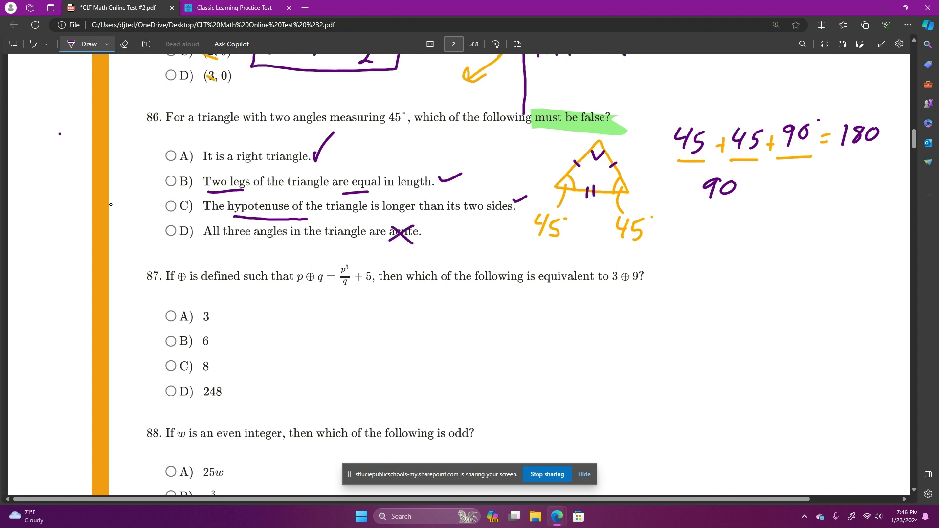
pyautogui.moveTo(225, 222)
pyautogui.mouseDown()
pyautogui.moveTo(247, 244)
pyautogui.moveTo(230, 247)
pyautogui.mouseUp()
pyautogui.moveTo(167, 228)
pyautogui.mouseDown()
pyautogui.moveTo(172, 235)
pyautogui.moveTo(175, 224)
pyautogui.mouseUp()
# Scroll down until question 87 and its answer choices are visible
pyautogui.scroll(-1, 95, 191)
pyautogui.scroll(-3, 96, 190)
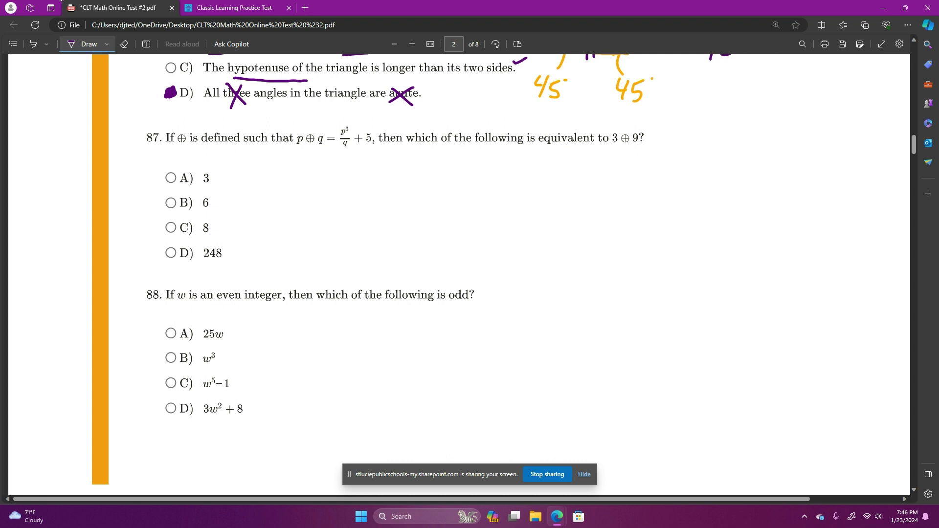
# Write the formula P³/q + 5 in purple ink beside question 87
pyautogui.click(47, 44)
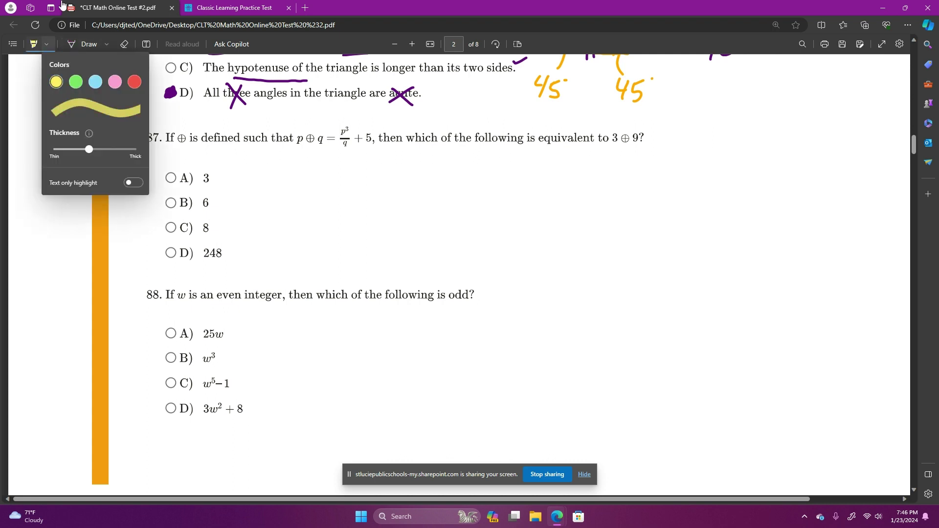
pyautogui.click(20, 144)
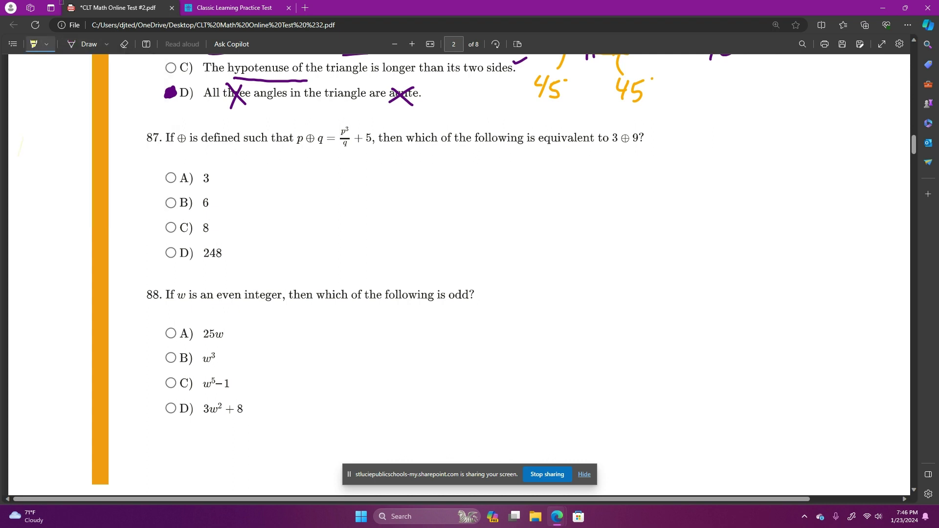
pyautogui.click(83, 44)
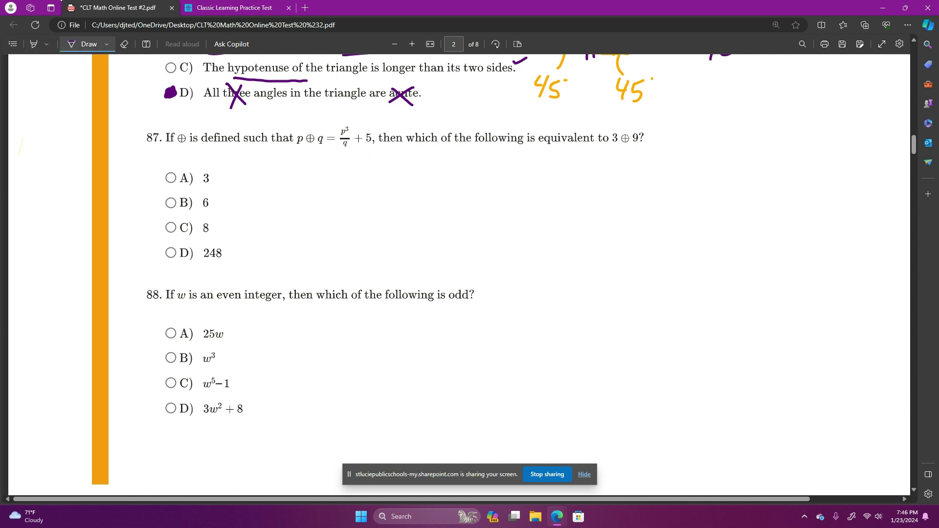
pyautogui.moveTo(327, 165)
pyautogui.mouseDown()
pyautogui.moveTo(331, 201)
pyautogui.moveTo(327, 181)
pyautogui.mouseUp()
pyautogui.moveTo(356, 151); pyautogui.dragTo(358, 165)
pyautogui.moveTo(294, 217); pyautogui.dragTo(381, 206)
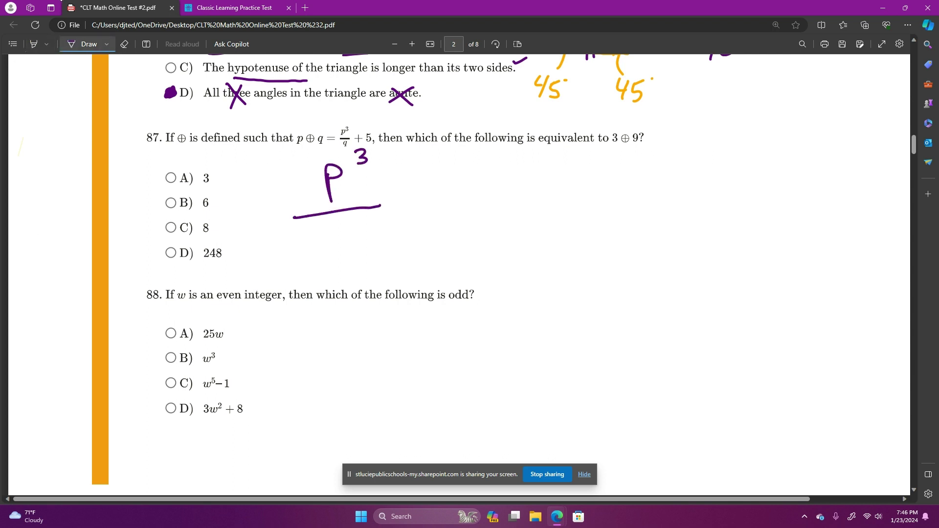
pyautogui.moveTo(324, 237)
pyautogui.mouseDown()
pyautogui.moveTo(334, 254)
pyautogui.moveTo(350, 243)
pyautogui.mouseUp()
pyautogui.moveTo(407, 187); pyautogui.dragTo(406, 210)
pyautogui.moveTo(397, 206)
pyautogui.mouseDown()
pyautogui.moveTo(449, 179)
pyautogui.moveTo(435, 209)
pyautogui.mouseUp()
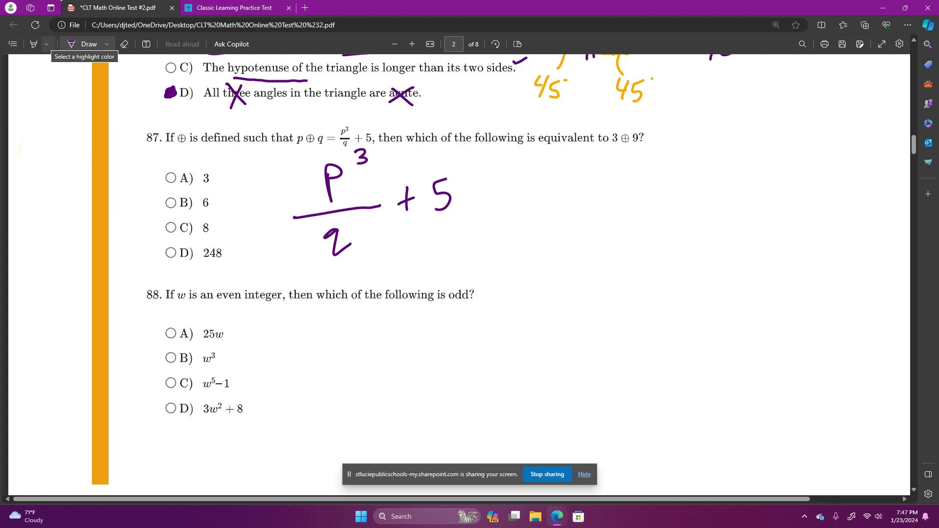
# Highlight p in the operation's definition in yellow
pyautogui.click(46, 44)
pyautogui.moveTo(20, 95); pyautogui.dragTo(38, 91)
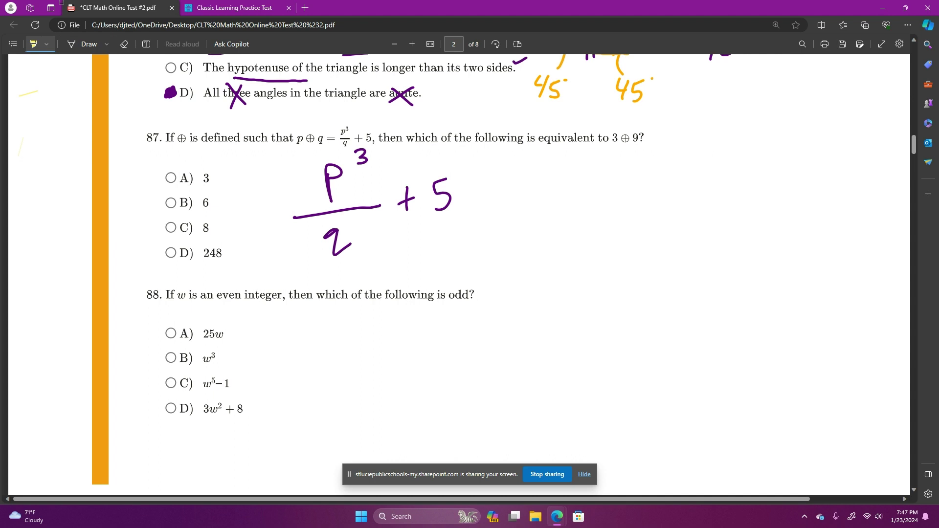
pyautogui.moveTo(294, 139); pyautogui.dragTo(302, 139)
# Highlight the 3 in 3 ⊕ 9 yellow and replace P with a yellow 3 numerator
pyautogui.moveTo(614, 127); pyautogui.dragTo(614, 145)
pyautogui.click(106, 44)
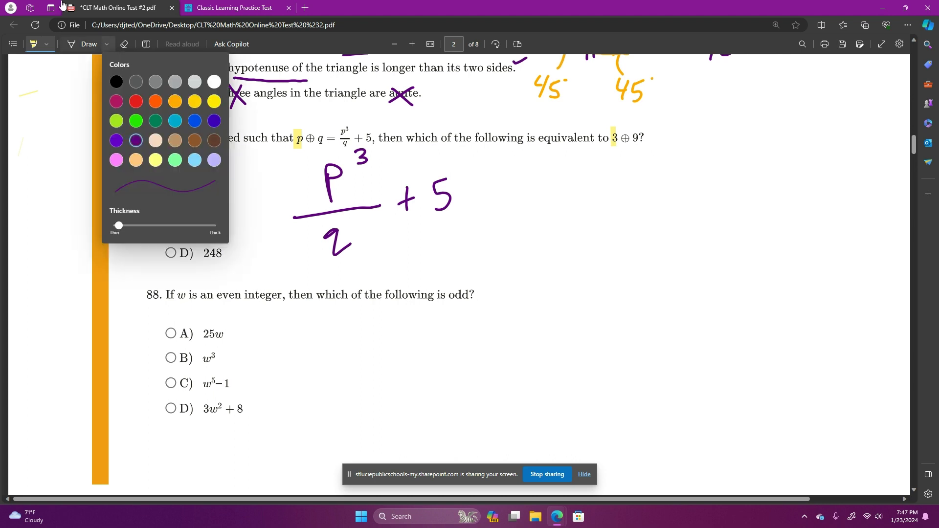
pyautogui.click(214, 101)
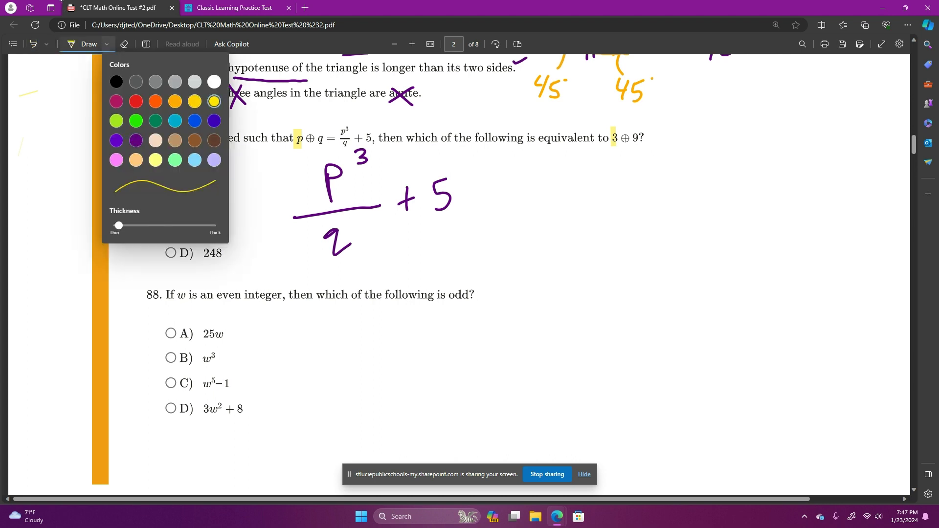
pyautogui.click(124, 44)
pyautogui.click(332, 183)
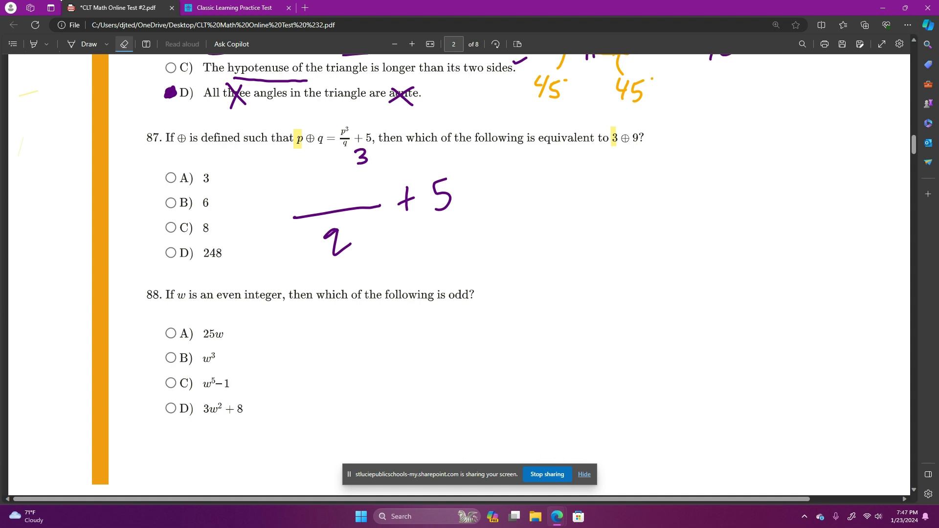
pyautogui.click(71, 44)
pyautogui.moveTo(325, 169)
pyautogui.mouseDown()
pyautogui.moveTo(334, 181)
pyautogui.moveTo(322, 195)
pyautogui.mouseUp()
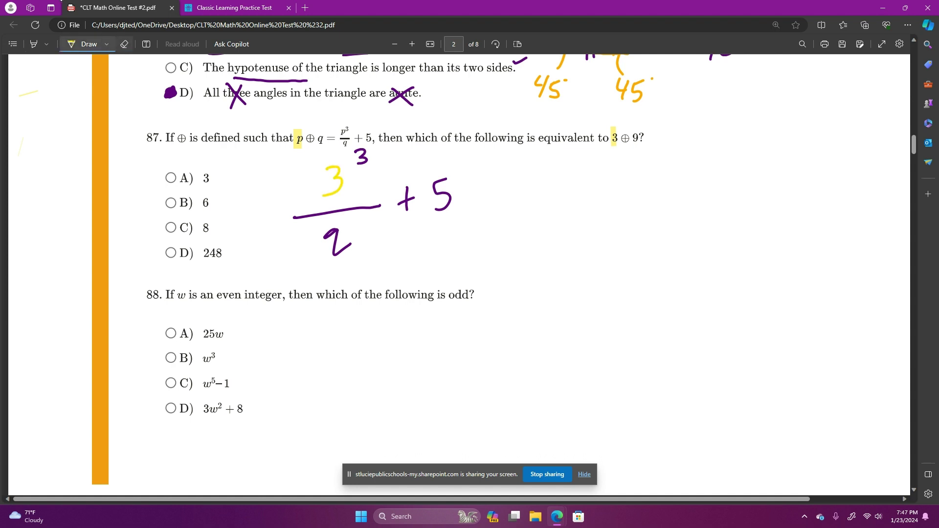
# Highlight q in the definition and the 9 in 3 ⊕ 9 in green
pyautogui.click(46, 44)
pyautogui.click(76, 82)
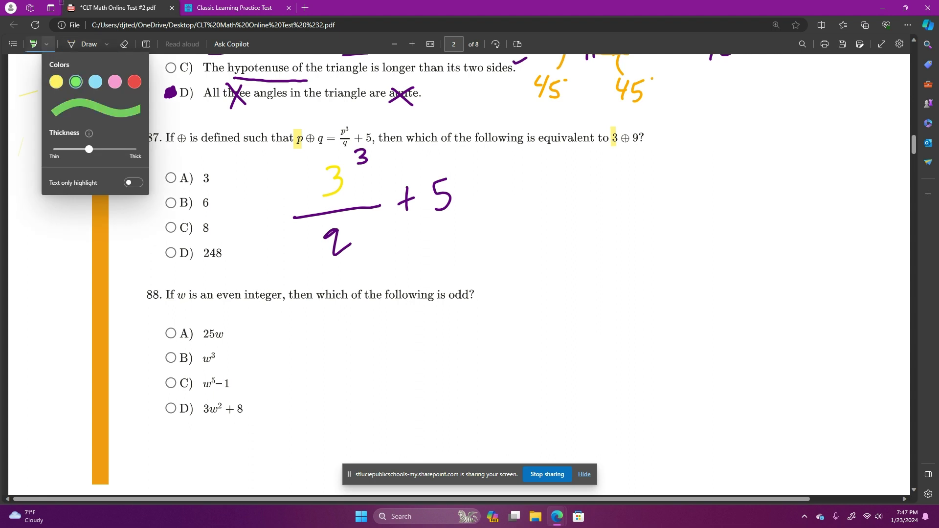
pyautogui.moveTo(319, 138); pyautogui.dragTo(324, 139)
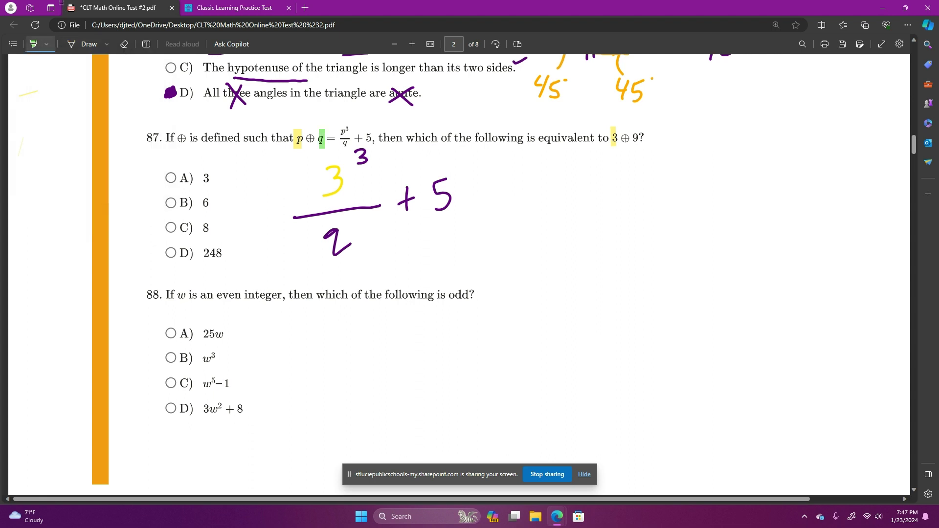
pyautogui.moveTo(631, 138); pyautogui.dragTo(640, 138)
# Erase the handwritten denominator and rewrite it as a green 9
pyautogui.click(124, 44)
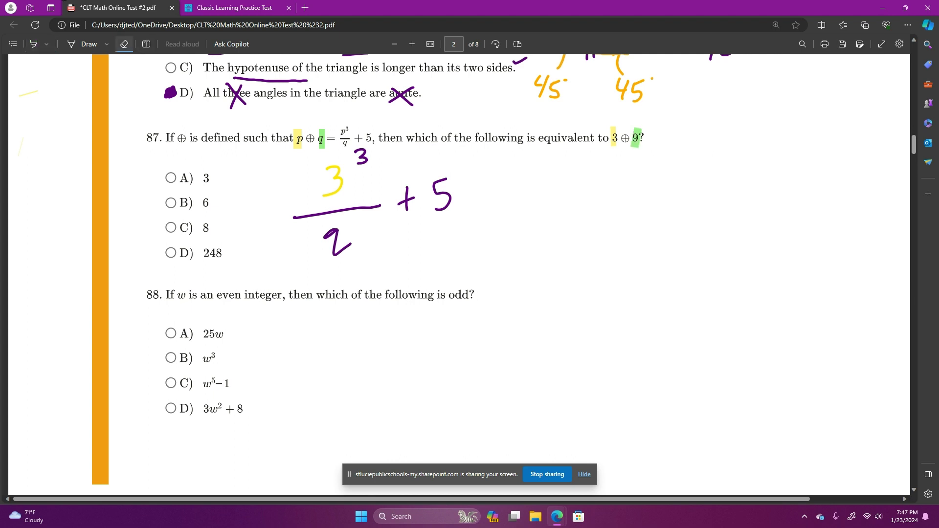
pyautogui.click(336, 242)
pyautogui.click(106, 44)
pyautogui.click(136, 121)
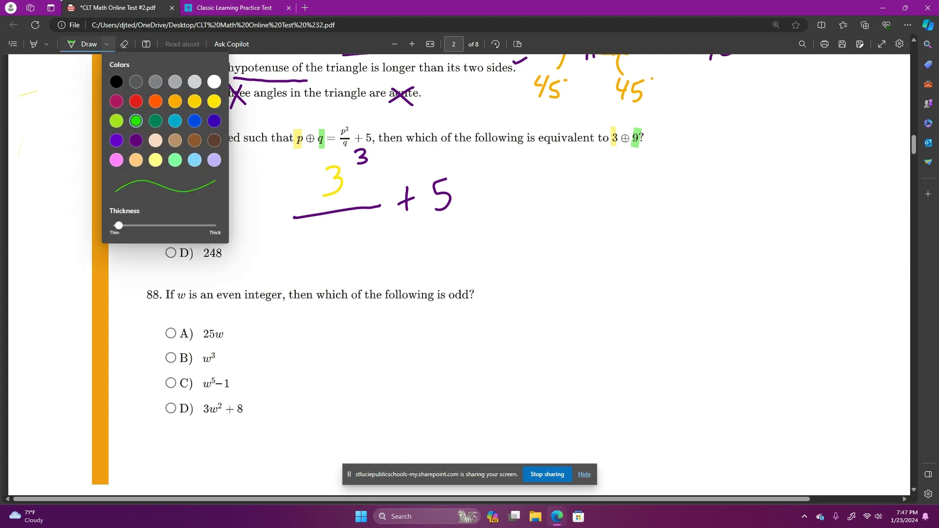
pyautogui.click(349, 229)
pyautogui.moveTo(350, 226); pyautogui.dragTo(353, 255)
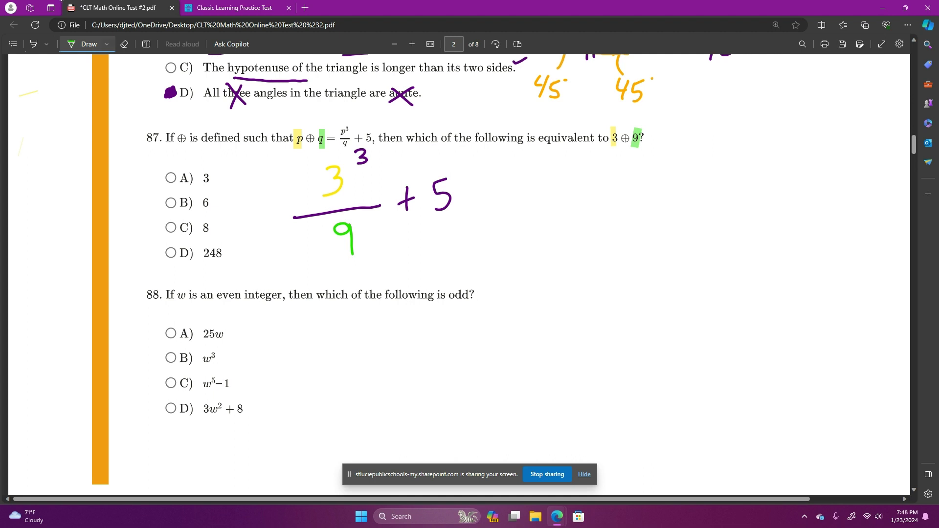
# Set the pen colour back to purple
pyautogui.click(106, 44)
pyautogui.click(137, 140)
pyautogui.click(45, 145)
# Continue the working with = 27/9 + 5 after the fraction
pyautogui.moveTo(481, 195)
pyautogui.mouseDown()
pyautogui.moveTo(494, 196)
pyautogui.moveTo(488, 207)
pyautogui.mouseUp()
pyautogui.moveTo(517, 165)
pyautogui.mouseDown()
pyautogui.moveTo(537, 185)
pyautogui.moveTo(555, 180)
pyautogui.mouseUp()
pyautogui.moveTo(505, 198); pyautogui.dragTo(561, 187)
pyautogui.moveTo(538, 198); pyautogui.dragTo(544, 219)
pyautogui.moveTo(580, 192); pyautogui.dragTo(598, 180)
pyautogui.moveTo(589, 179); pyautogui.dragTo(588, 195)
pyautogui.moveTo(624, 170); pyautogui.dragTo(613, 196)
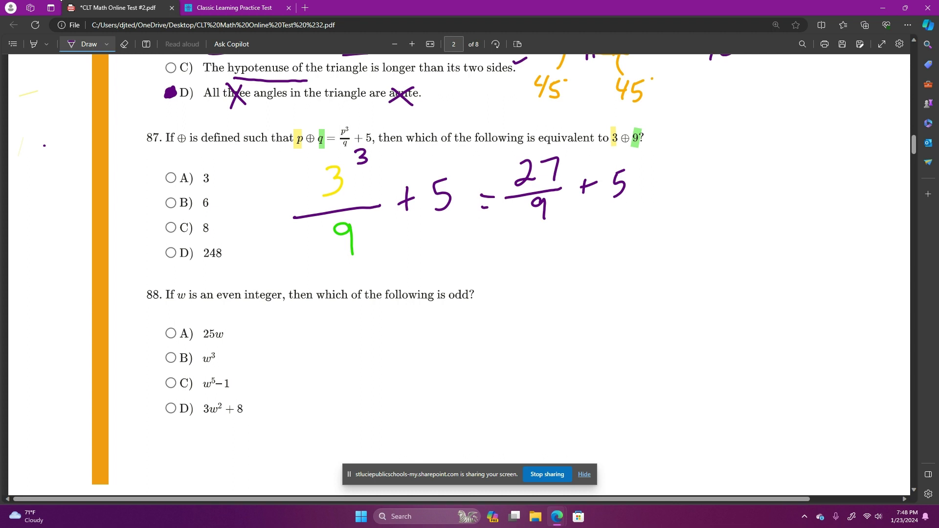
# Replace 27/9 with 3, box 3 + 5, and mark choice C (8) for question 87
pyautogui.click(124, 44)
pyautogui.click(525, 163)
pyautogui.click(550, 160)
pyautogui.moveTo(533, 193); pyautogui.dragTo(542, 210)
pyautogui.click(85, 44)
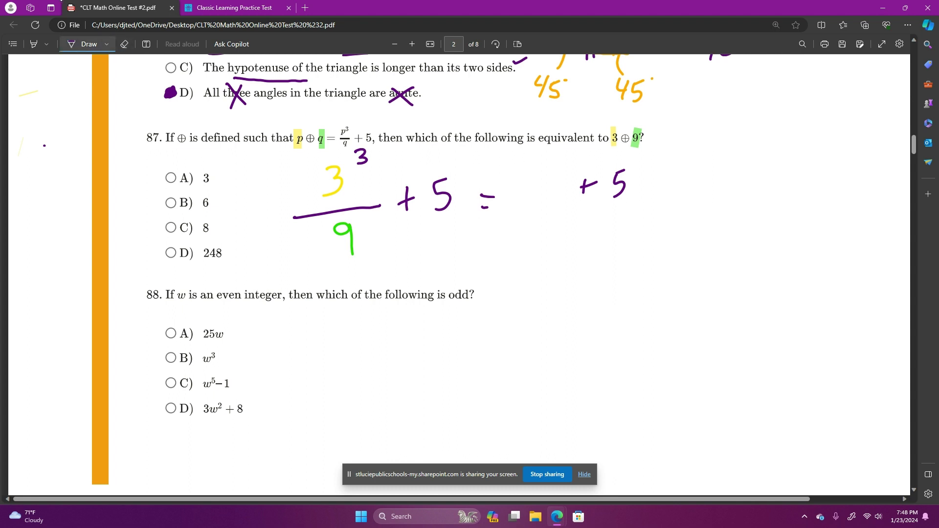
pyautogui.moveTo(524, 179); pyautogui.dragTo(526, 213)
pyautogui.moveTo(509, 162)
pyautogui.mouseDown()
pyautogui.moveTo(625, 231)
pyautogui.moveTo(650, 156)
pyautogui.moveTo(500, 157)
pyautogui.mouseUp()
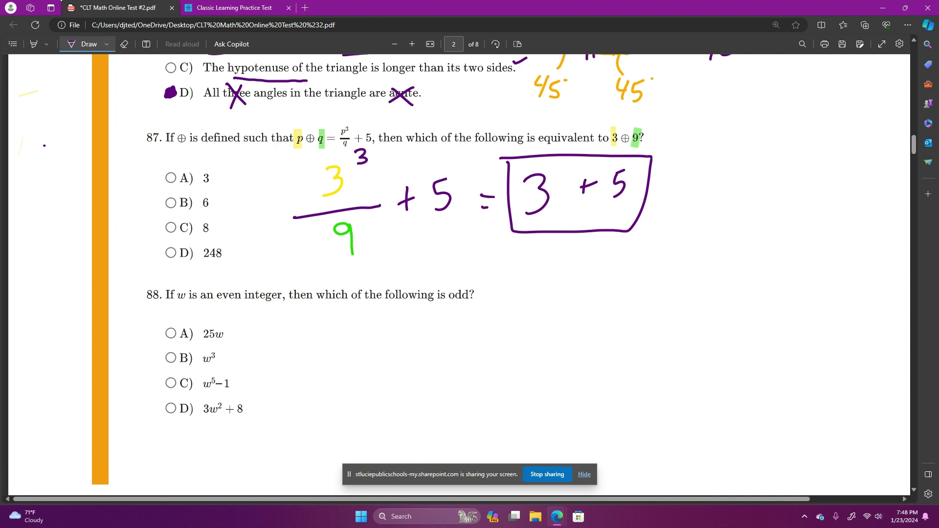
pyautogui.moveTo(173, 224); pyautogui.dragTo(169, 230)
# Scroll to question 88 and highlight the phrase "even integer"
pyautogui.scroll(-4, 71, 64)
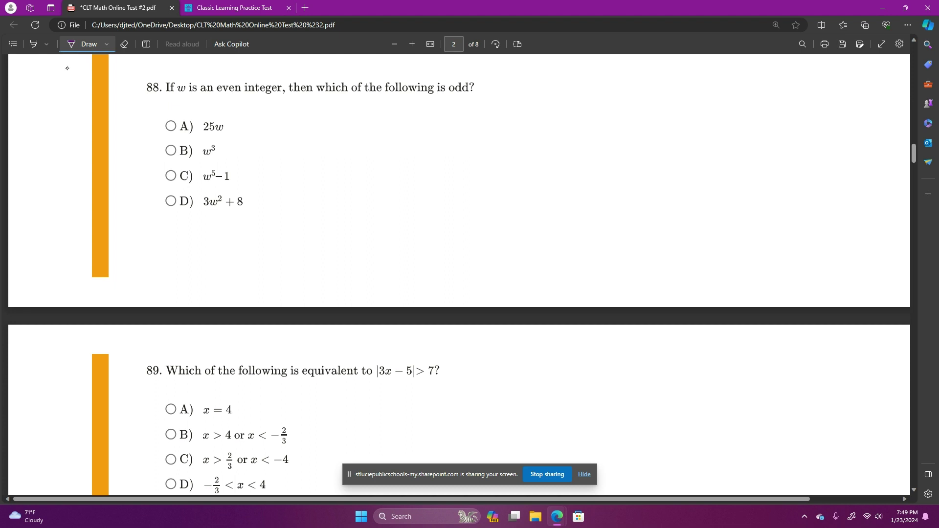
pyautogui.hotkey('alt', 'h')
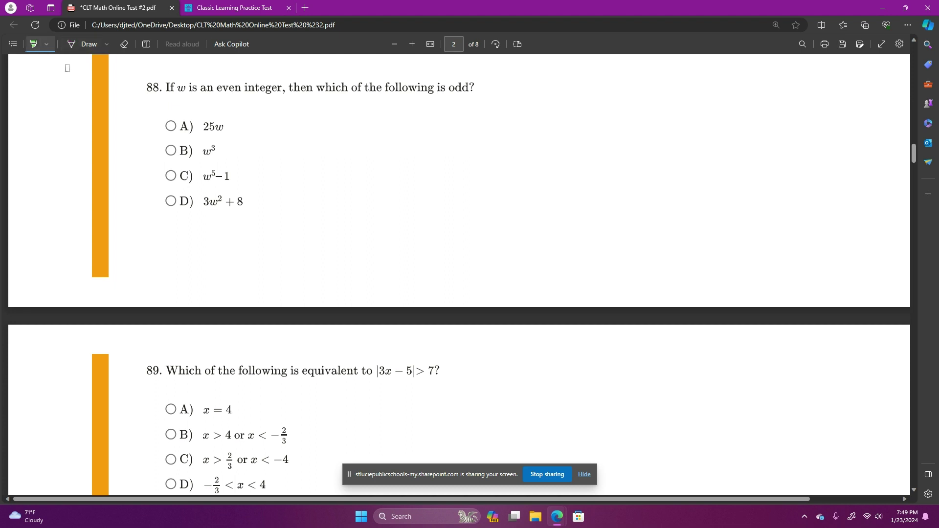
pyautogui.moveTo(213, 89); pyautogui.dragTo(281, 89)
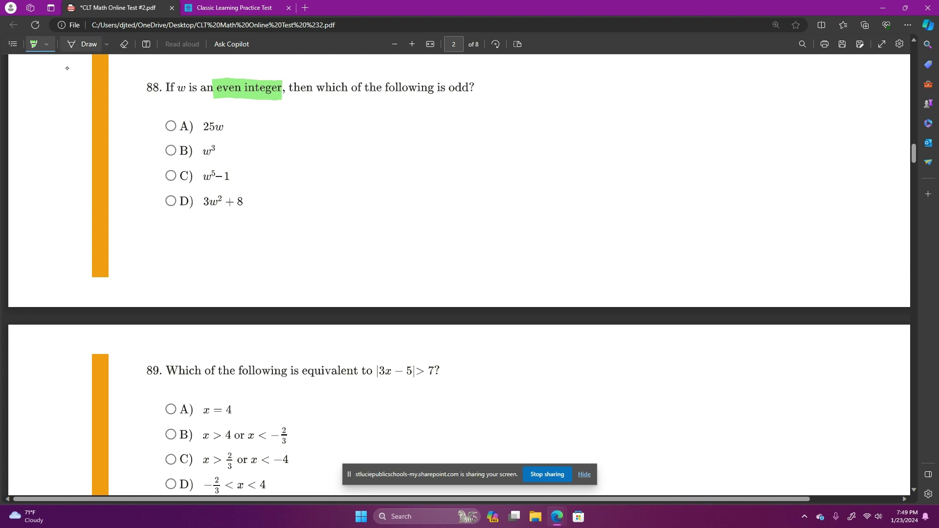
# Write w = 2 and test choice A as 25(2) = 50
pyautogui.hotkey('alt', 'd')
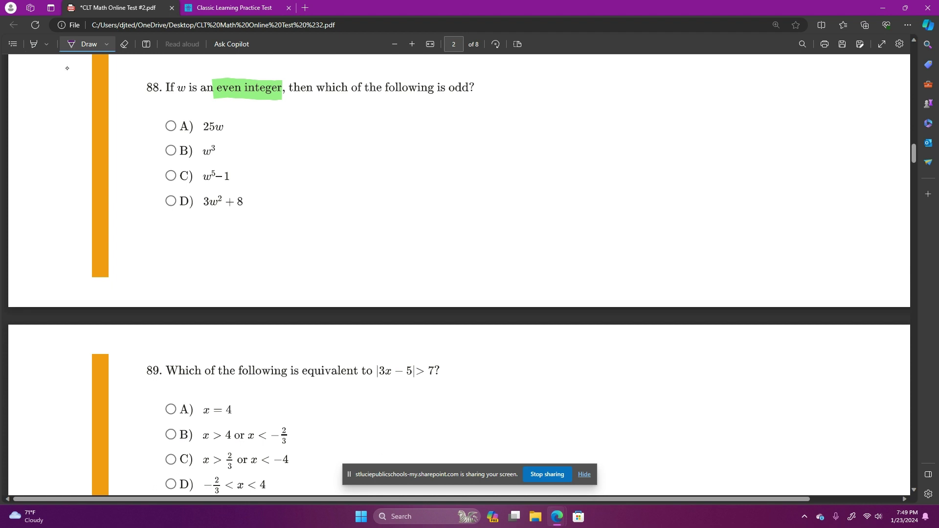
pyautogui.moveTo(174, 97)
pyautogui.mouseDown()
pyautogui.moveTo(175, 109)
pyautogui.moveTo(186, 108)
pyautogui.mouseUp()
pyautogui.moveTo(248, 116)
pyautogui.mouseDown()
pyautogui.moveTo(249, 131)
pyautogui.moveTo(267, 122)
pyautogui.moveTo(265, 133)
pyautogui.mouseUp()
pyautogui.moveTo(295, 104); pyautogui.dragTo(289, 131)
pyautogui.moveTo(298, 115); pyautogui.dragTo(308, 126)
pyautogui.moveTo(313, 103)
pyautogui.mouseDown()
pyautogui.moveTo(317, 131)
pyautogui.moveTo(342, 115)
pyautogui.mouseUp()
pyautogui.moveTo(336, 123); pyautogui.dragTo(361, 109)
pyautogui.moveTo(360, 108); pyautogui.dragTo(360, 128)
pyautogui.moveTo(383, 106)
pyautogui.mouseDown()
pyautogui.moveTo(377, 118)
pyautogui.moveTo(385, 107)
pyautogui.moveTo(468, 98)
pyautogui.mouseUp()
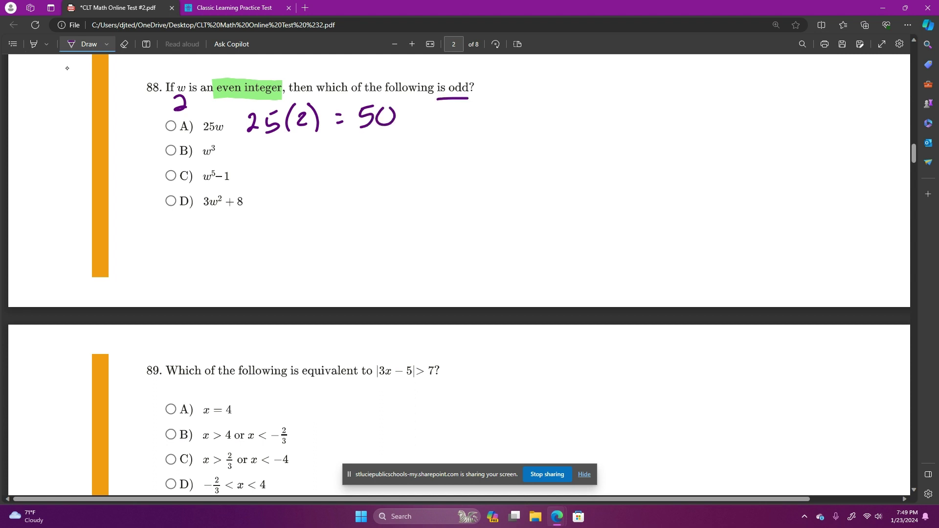
# Write 2·2·2 = 8 beside choice B and double-underline "is odd"
pyautogui.moveTo(240, 146)
pyautogui.mouseDown()
pyautogui.moveTo(251, 159)
pyautogui.moveTo(314, 144)
pyautogui.mouseUp()
pyautogui.moveTo(305, 152); pyautogui.dragTo(335, 141)
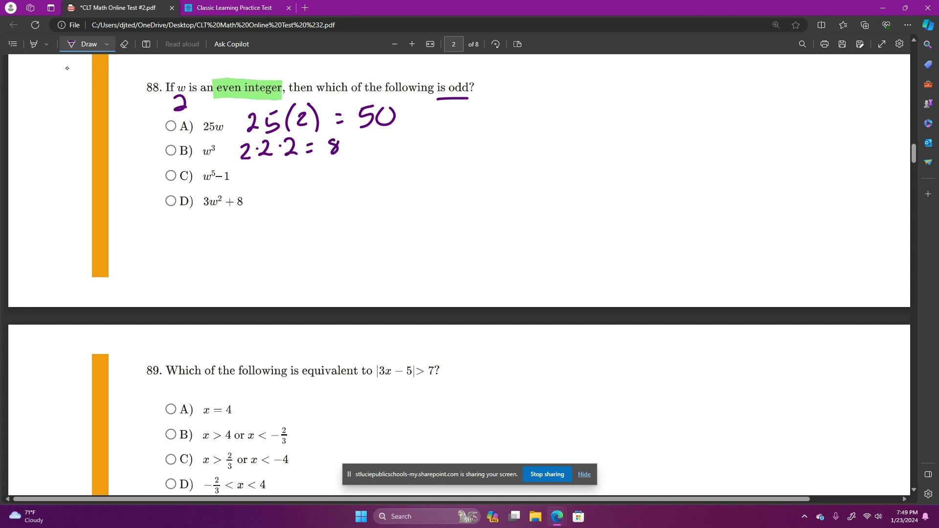
pyautogui.moveTo(436, 103); pyautogui.dragTo(462, 101)
# Write 2·2·2·2·2 − 1 = 31 beside choice C and box the word odd
pyautogui.moveTo(241, 173)
pyautogui.mouseDown()
pyautogui.moveTo(251, 186)
pyautogui.moveTo(328, 180)
pyautogui.moveTo(355, 164)
pyautogui.moveTo(357, 177)
pyautogui.mouseUp()
pyautogui.click(261, 180)
pyautogui.click(310, 173)
pyautogui.click(337, 175)
pyautogui.moveTo(375, 170); pyautogui.dragTo(395, 174)
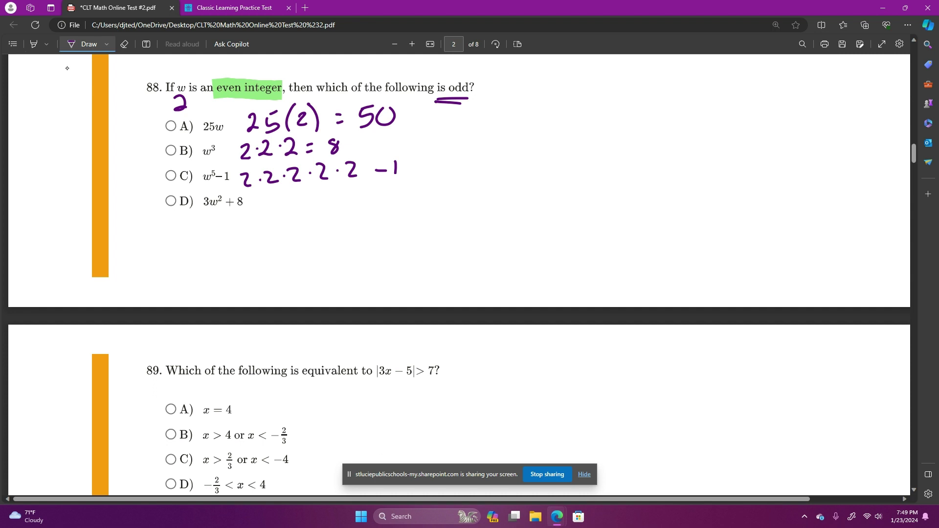
pyautogui.moveTo(411, 166); pyautogui.dragTo(421, 165)
pyautogui.moveTo(412, 172); pyautogui.dragTo(453, 173)
pyautogui.moveTo(443, 72)
pyautogui.mouseDown()
pyautogui.moveTo(439, 105)
pyautogui.moveTo(492, 77)
pyautogui.moveTo(440, 71)
pyautogui.mouseUp()
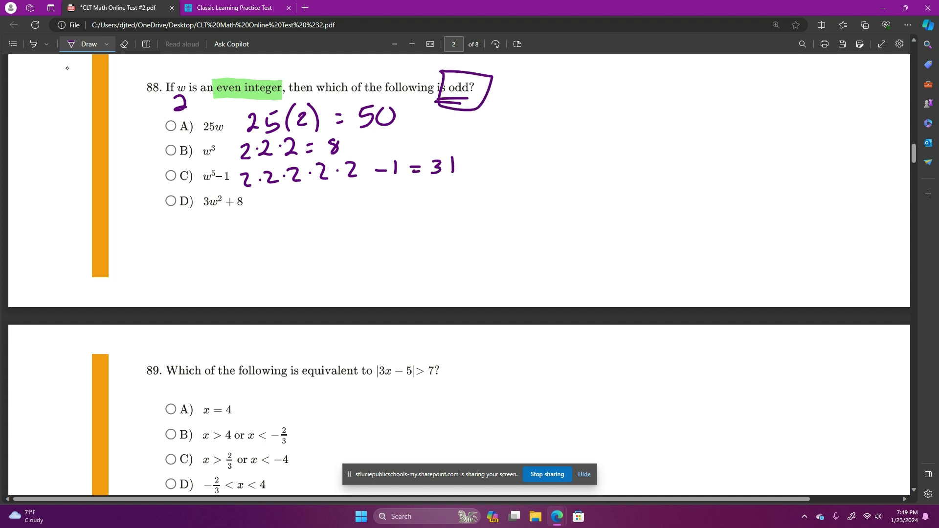
# Fill in the choice C bubble as question 88's answer
pyautogui.moveTo(170, 177); pyautogui.dragTo(173, 174)
# Mark the absolute value bars and write "absolute value inequality" above question 89
pyautogui.scroll(-5, 127, 147)
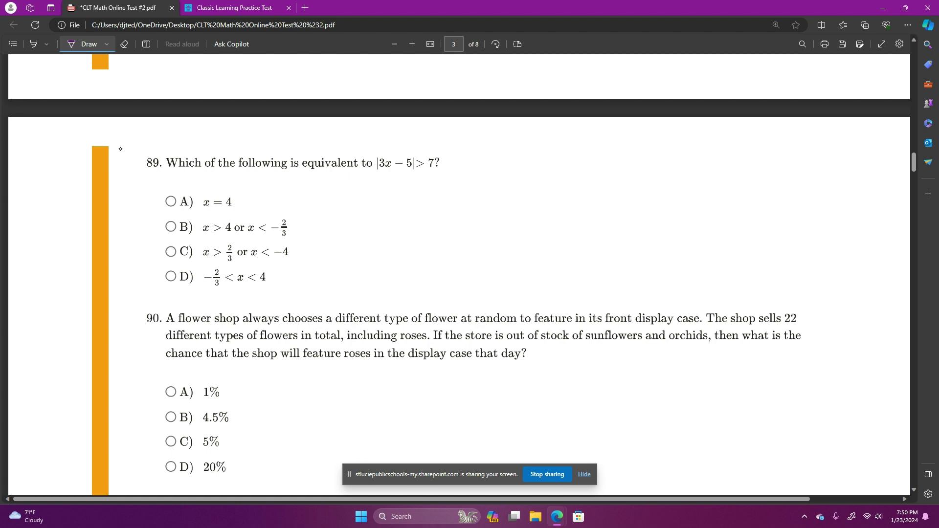
pyautogui.moveTo(404, 181)
pyautogui.mouseDown()
pyautogui.moveTo(418, 173)
pyautogui.moveTo(451, 182)
pyautogui.mouseUp()
pyautogui.moveTo(519, 139)
pyautogui.mouseDown()
pyautogui.moveTo(522, 149)
pyautogui.moveTo(585, 137)
pyautogui.mouseUp()
pyautogui.moveTo(595, 126)
pyautogui.mouseDown()
pyautogui.moveTo(592, 138)
pyautogui.moveTo(606, 142)
pyautogui.moveTo(591, 152)
pyautogui.moveTo(634, 133)
pyautogui.moveTo(660, 145)
pyautogui.mouseUp()
pyautogui.moveTo(661, 134); pyautogui.dragTo(729, 150)
pyautogui.moveTo(734, 145)
pyautogui.mouseDown()
pyautogui.moveTo(774, 161)
pyautogui.moveTo(801, 142)
pyautogui.moveTo(803, 152)
pyautogui.moveTo(824, 155)
pyautogui.mouseUp()
pyautogui.moveTo(833, 150)
pyautogui.mouseDown()
pyautogui.moveTo(830, 158)
pyautogui.moveTo(849, 155)
pyautogui.mouseUp()
pyautogui.moveTo(846, 143); pyautogui.dragTo(866, 155)
pyautogui.moveTo(874, 142); pyautogui.dragTo(856, 169)
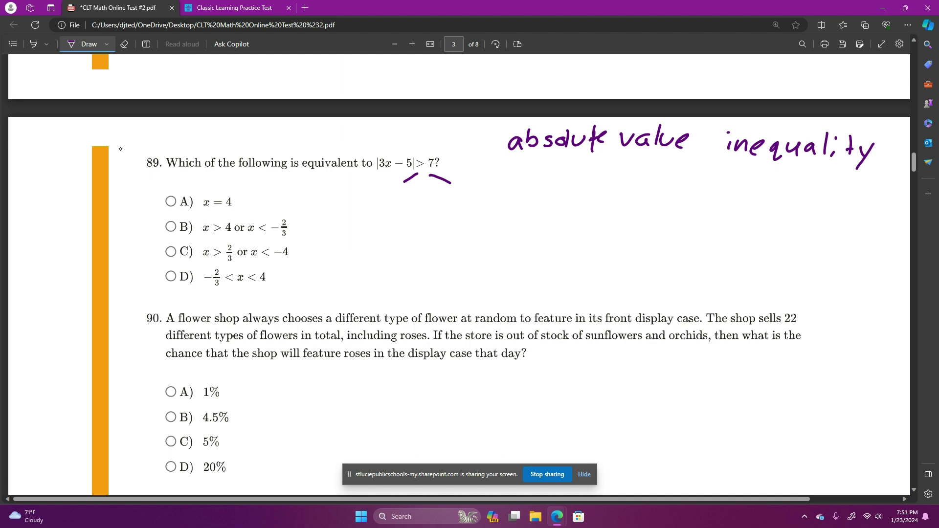
# Write the first case 3x − 5 > 7
pyautogui.moveTo(343, 197)
pyautogui.mouseDown()
pyautogui.moveTo(352, 204)
pyautogui.moveTo(340, 212)
pyautogui.moveTo(374, 211)
pyautogui.moveTo(361, 212)
pyautogui.mouseUp()
pyautogui.moveTo(377, 203); pyautogui.dragTo(388, 209)
pyautogui.moveTo(392, 195)
pyautogui.mouseDown()
pyautogui.moveTo(421, 202)
pyautogui.moveTo(413, 209)
pyautogui.moveTo(437, 196)
pyautogui.moveTo(431, 208)
pyautogui.mouseUp()
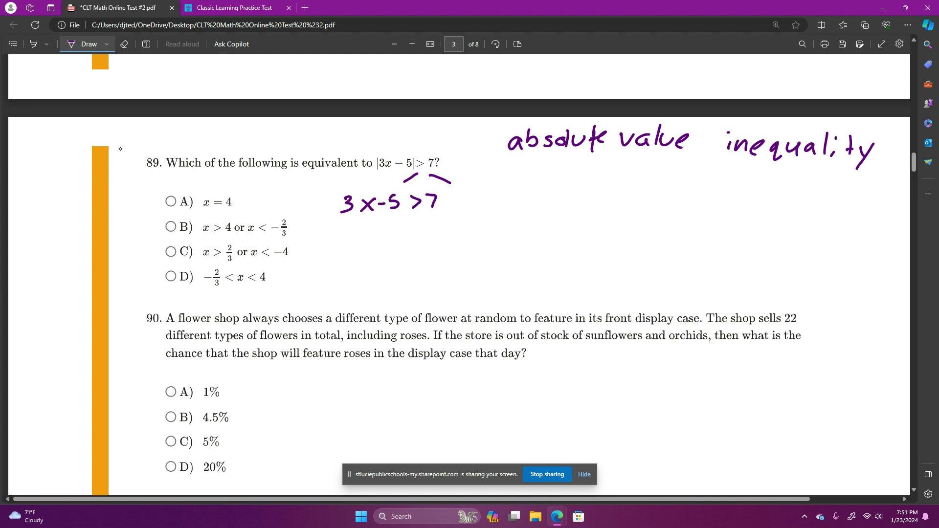
# Draw an orange brace separating the two cases
pyautogui.click(106, 44)
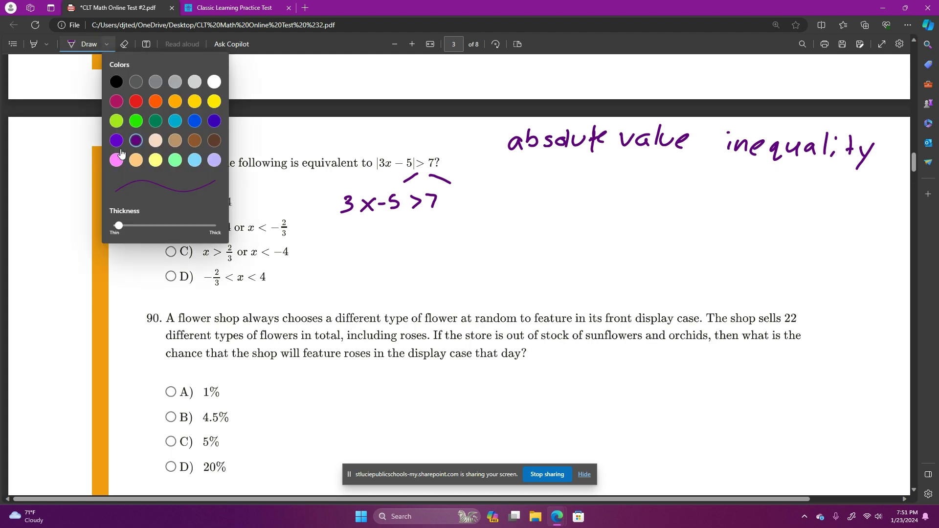
pyautogui.click(155, 101)
pyautogui.click(442, 188)
pyautogui.moveTo(442, 188); pyautogui.dragTo(448, 231)
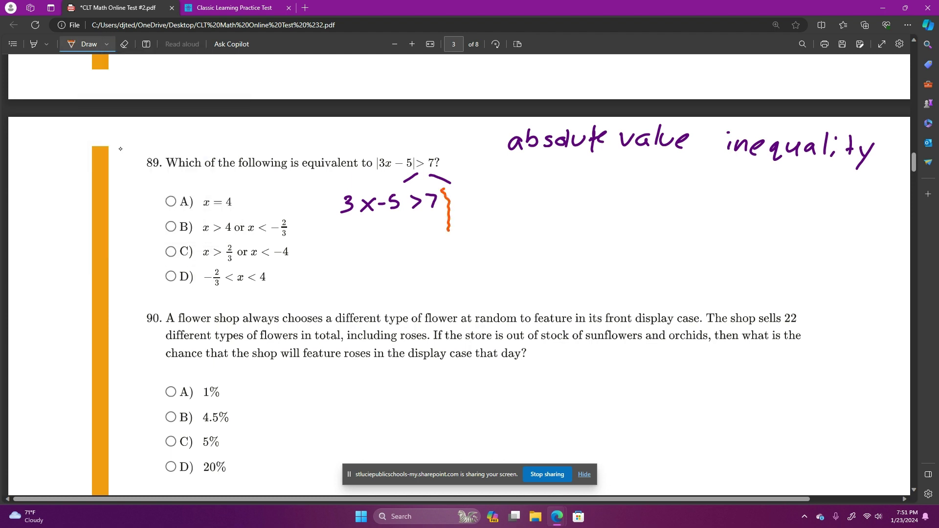
# Write the second case 3x − 5 < −7 in dark green, then return the pen to orange
pyautogui.click(106, 44)
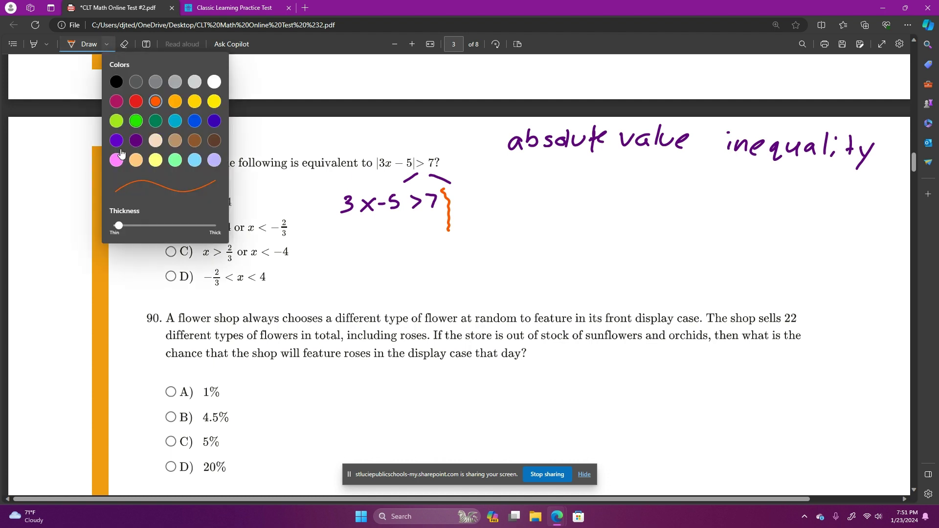
pyautogui.click(155, 121)
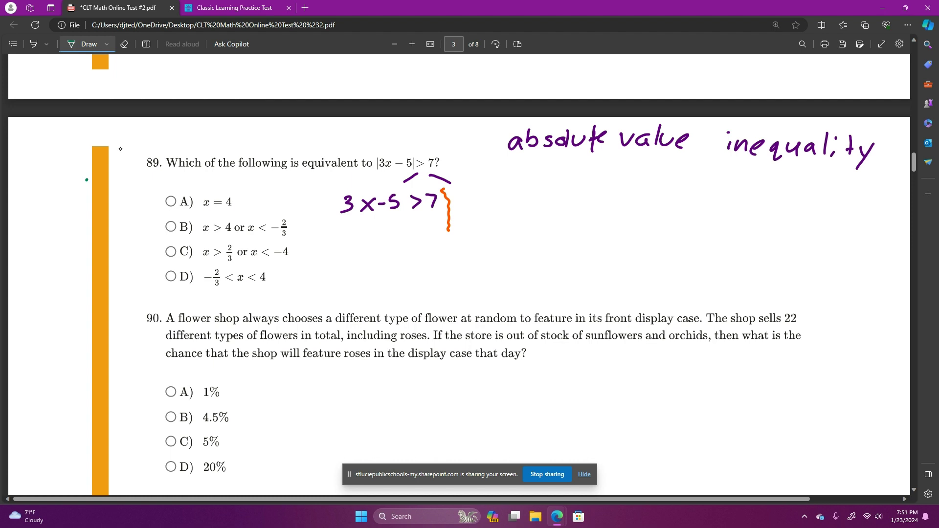
pyautogui.moveTo(458, 190)
pyautogui.mouseDown()
pyautogui.moveTo(461, 205)
pyautogui.moveTo(491, 203)
pyautogui.moveTo(478, 202)
pyautogui.mouseUp()
pyautogui.moveTo(495, 197)
pyautogui.mouseDown()
pyautogui.moveTo(511, 192)
pyautogui.moveTo(510, 203)
pyautogui.mouseUp()
pyautogui.moveTo(554, 190); pyautogui.dragTo(579, 202)
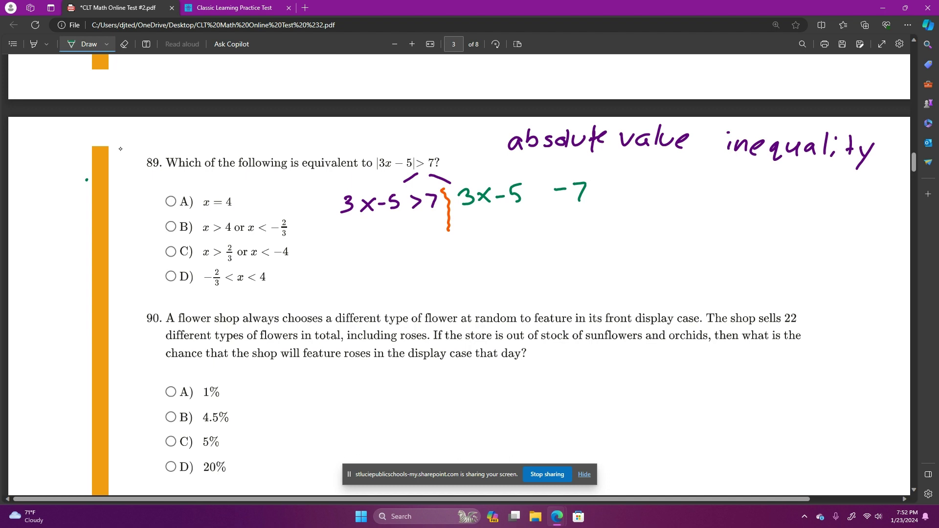
pyautogui.moveTo(543, 181)
pyautogui.mouseDown()
pyautogui.moveTo(529, 195)
pyautogui.moveTo(543, 203)
pyautogui.mouseUp()
pyautogui.click(107, 44)
pyautogui.click(174, 102)
# Write +5 under both sides of each inequality
pyautogui.moveTo(391, 223)
pyautogui.mouseDown()
pyautogui.moveTo(390, 234)
pyautogui.moveTo(424, 227)
pyautogui.mouseUp()
pyautogui.moveTo(421, 222); pyautogui.dragTo(434, 228)
pyautogui.moveTo(505, 213); pyautogui.dragTo(505, 223)
pyautogui.moveTo(500, 218); pyautogui.dragTo(516, 226)
pyautogui.moveTo(566, 210); pyautogui.dragTo(578, 224)
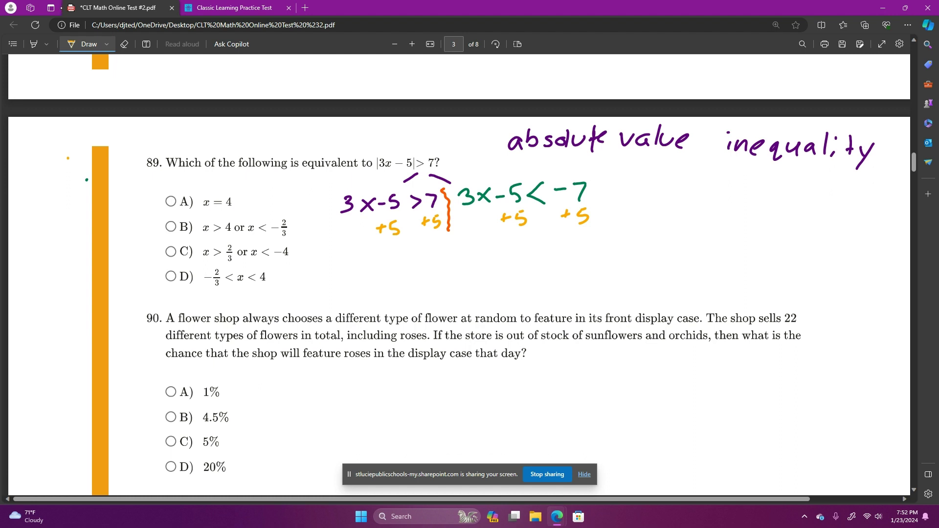
# Cancel the 5s and write 3x > 12 under the first case
pyautogui.moveTo(365, 254)
pyautogui.mouseDown()
pyautogui.moveTo(377, 260)
pyautogui.moveTo(367, 272)
pyautogui.mouseUp()
pyautogui.moveTo(383, 261); pyautogui.dragTo(428, 262)
pyautogui.moveTo(433, 248); pyautogui.dragTo(445, 264)
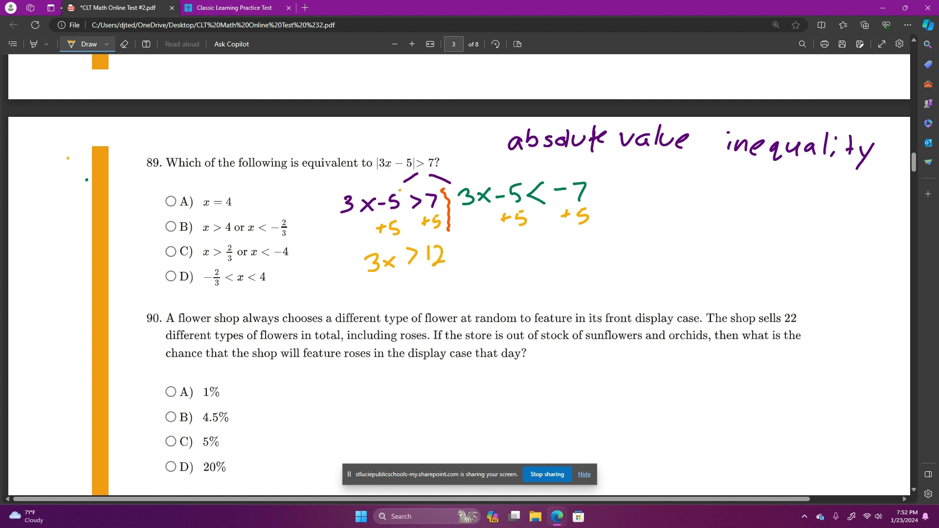
pyautogui.moveTo(400, 189); pyautogui.dragTo(376, 245)
# Cancel the 5s and write 3x < −2 under the second case
pyautogui.moveTo(495, 244)
pyautogui.mouseDown()
pyautogui.moveTo(509, 250)
pyautogui.moveTo(504, 258)
pyautogui.mouseUp()
pyautogui.moveTo(521, 246)
pyautogui.mouseDown()
pyautogui.moveTo(532, 253)
pyautogui.moveTo(521, 254)
pyautogui.mouseUp()
pyautogui.moveTo(521, 186)
pyautogui.mouseDown()
pyautogui.moveTo(506, 231)
pyautogui.moveTo(551, 254)
pyautogui.mouseUp()
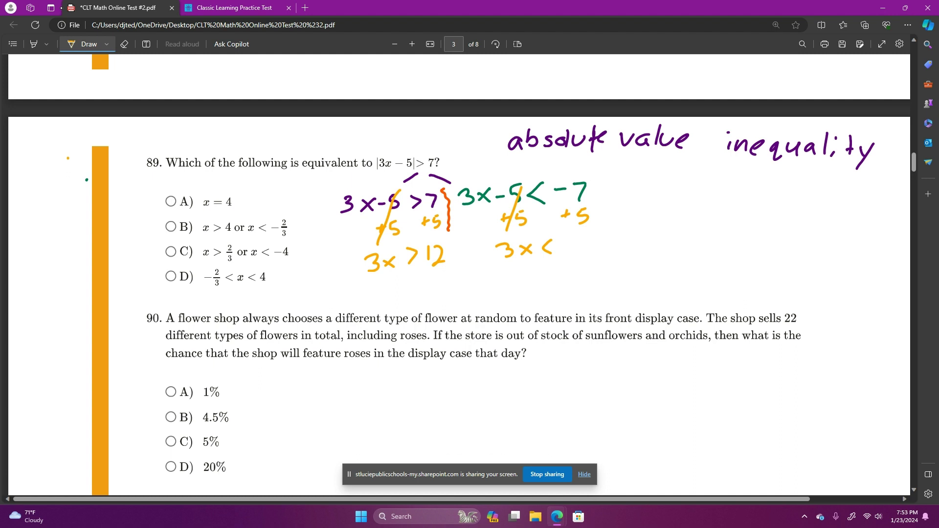
pyautogui.moveTo(577, 243); pyautogui.dragTo(593, 259)
pyautogui.moveTo(563, 250); pyautogui.dragTo(570, 248)
# In red-orange, divide both sides of each case by 3 and cancel the 3s on the x side
pyautogui.click(107, 44)
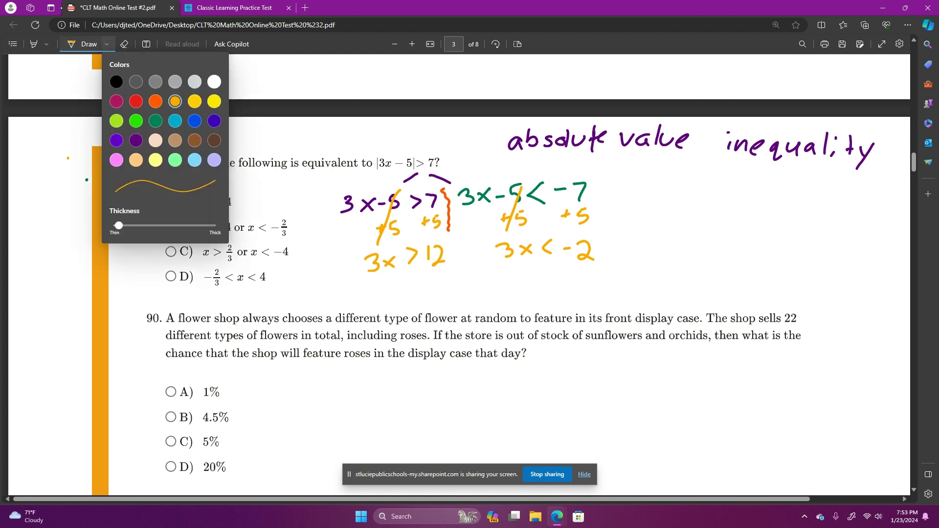
pyautogui.click(155, 101)
pyautogui.click(64, 177)
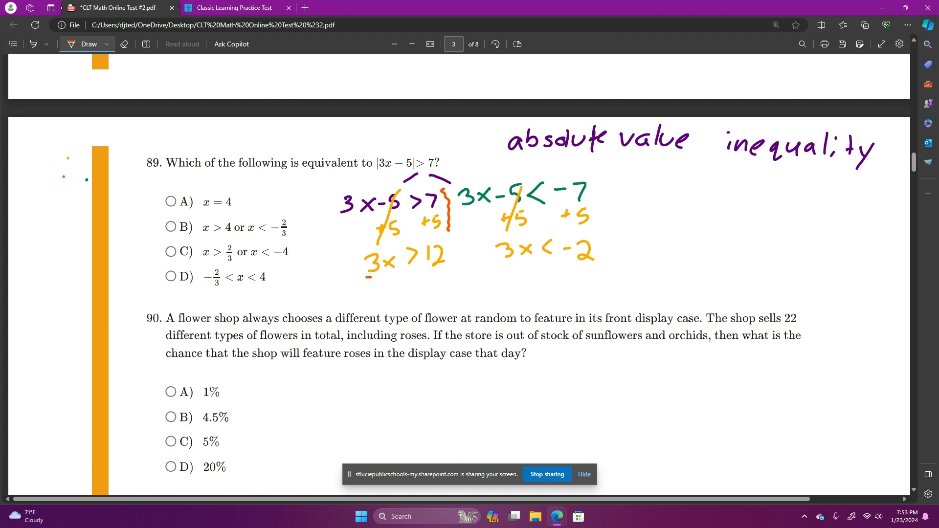
pyautogui.moveTo(371, 277); pyautogui.dragTo(447, 269)
pyautogui.moveTo(504, 262); pyautogui.dragTo(597, 267)
pyautogui.moveTo(375, 280); pyautogui.dragTo(377, 295)
pyautogui.moveTo(435, 278)
pyautogui.mouseDown()
pyautogui.moveTo(442, 289)
pyautogui.moveTo(433, 293)
pyautogui.mouseUp()
pyautogui.moveTo(513, 268)
pyautogui.mouseDown()
pyautogui.moveTo(522, 272)
pyautogui.moveTo(511, 284)
pyautogui.mouseUp()
pyautogui.moveTo(581, 275); pyautogui.dragTo(576, 288)
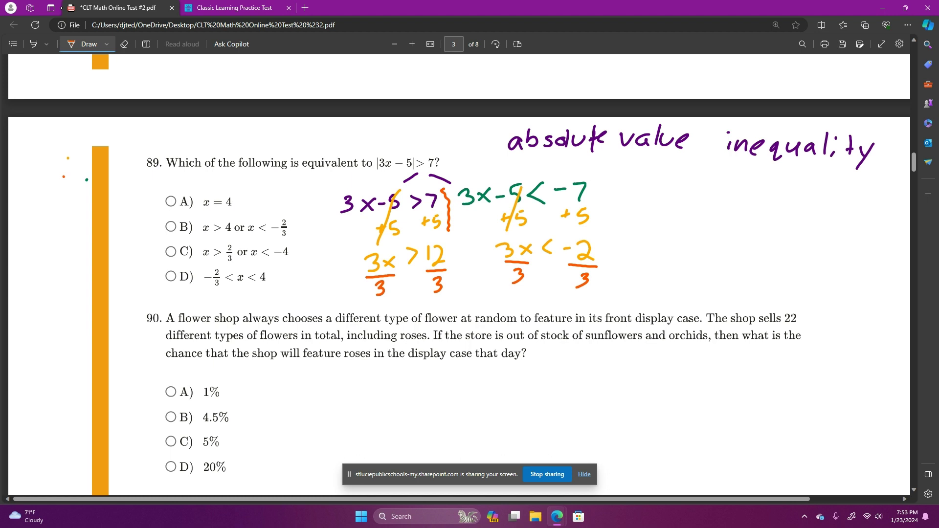
pyautogui.moveTo(370, 247); pyautogui.dragTo(386, 303)
pyautogui.moveTo(504, 242); pyautogui.dragTo(527, 289)
# Erase 12/3 and write the simplified right side as 4
pyautogui.click(125, 44)
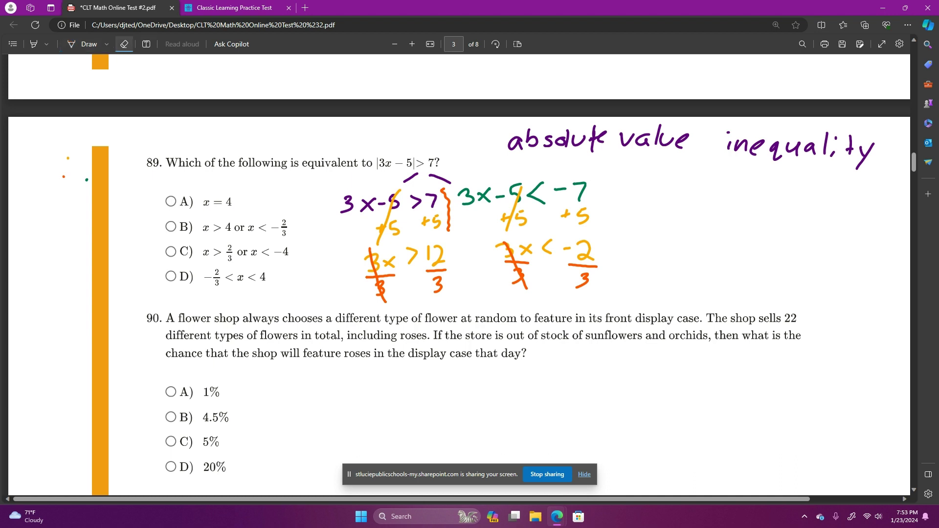
pyautogui.moveTo(429, 251)
pyautogui.mouseDown()
pyautogui.moveTo(443, 260)
pyautogui.moveTo(437, 287)
pyautogui.mouseUp()
pyautogui.click(83, 44)
pyautogui.moveTo(433, 247); pyautogui.dragTo(437, 276)
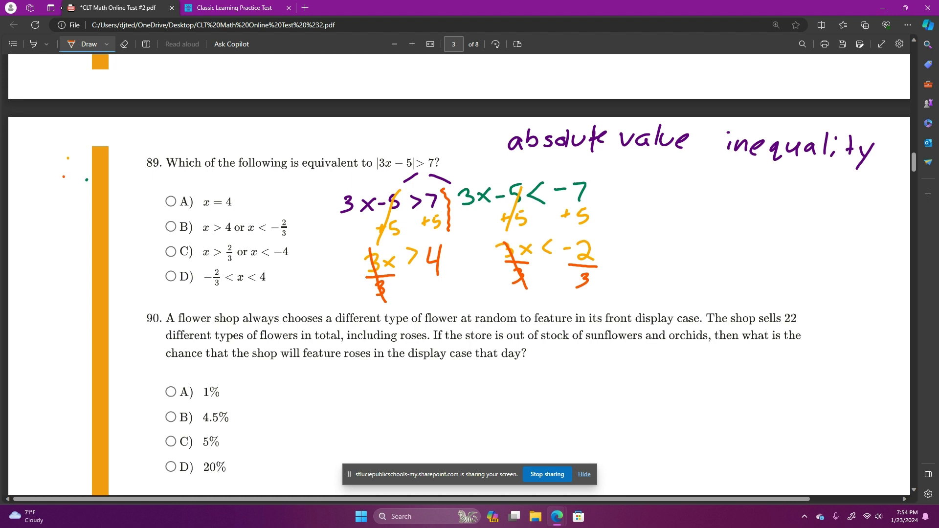
# Underline x > 4 in choice B, cross out the wrong choices, and mark B
pyautogui.moveTo(199, 240); pyautogui.dragTo(230, 238)
pyautogui.moveTo(213, 197); pyautogui.dragTo(223, 210)
pyautogui.moveTo(224, 194); pyautogui.dragTo(212, 210)
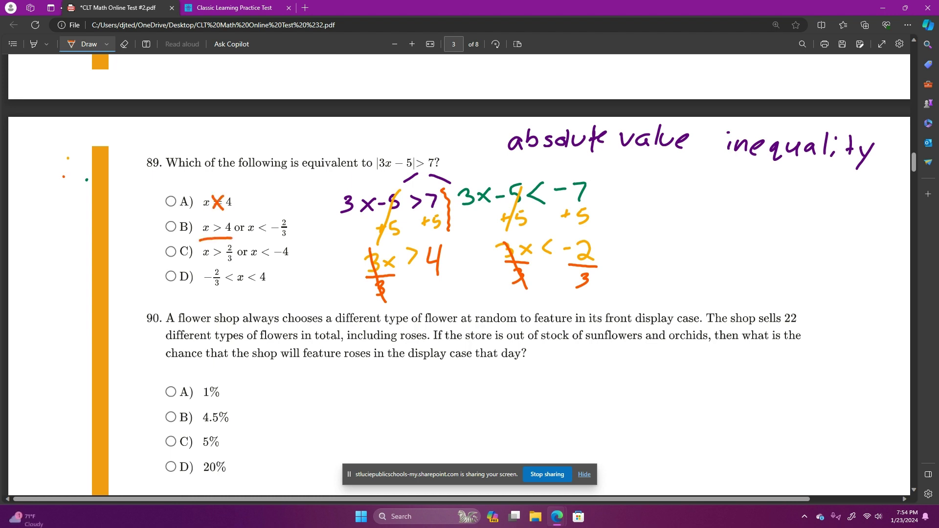
pyautogui.moveTo(273, 248); pyautogui.dragTo(288, 260)
pyautogui.moveTo(297, 243)
pyautogui.mouseDown()
pyautogui.moveTo(264, 283)
pyautogui.moveTo(248, 284)
pyautogui.mouseUp()
pyautogui.moveTo(170, 223); pyautogui.dragTo(168, 230)
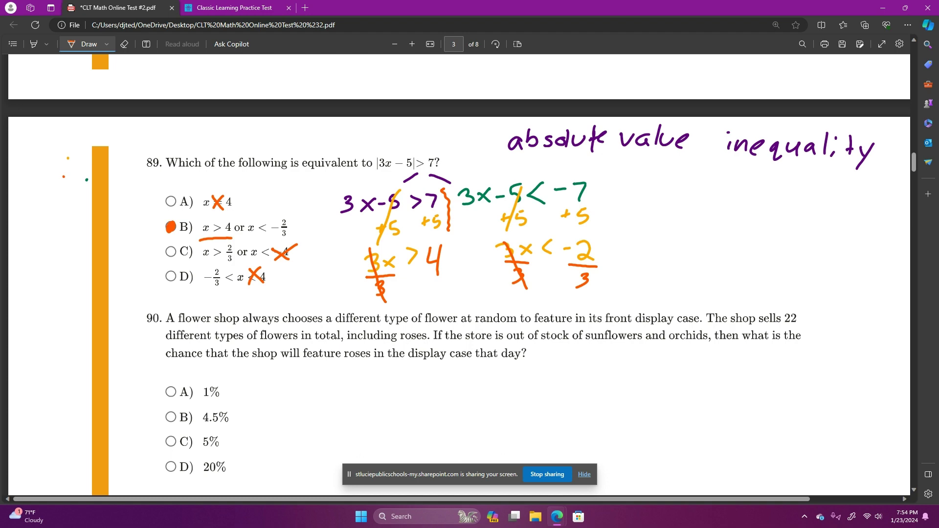